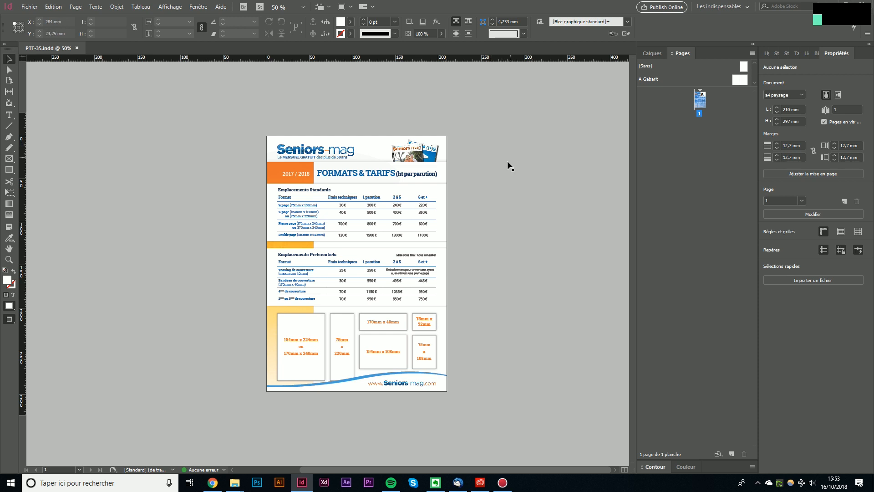
Step: Duplicate page 1 of the document
click(501, 164)
drag(724, 429, 732, 454)
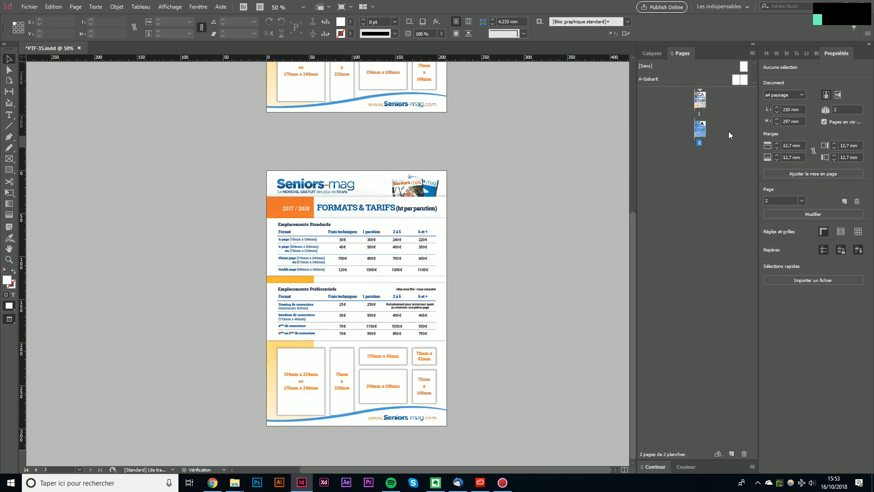
Step: Change the page size of page 1 only to A3
double_click(705, 101)
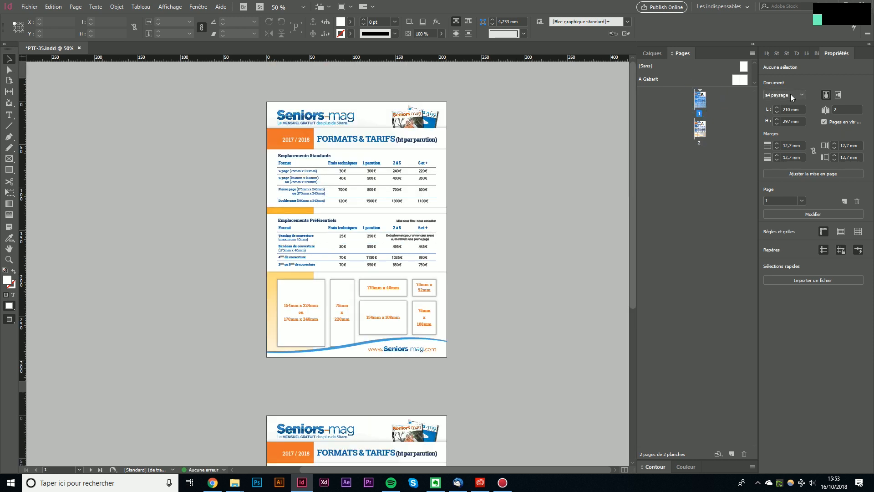
click(802, 213)
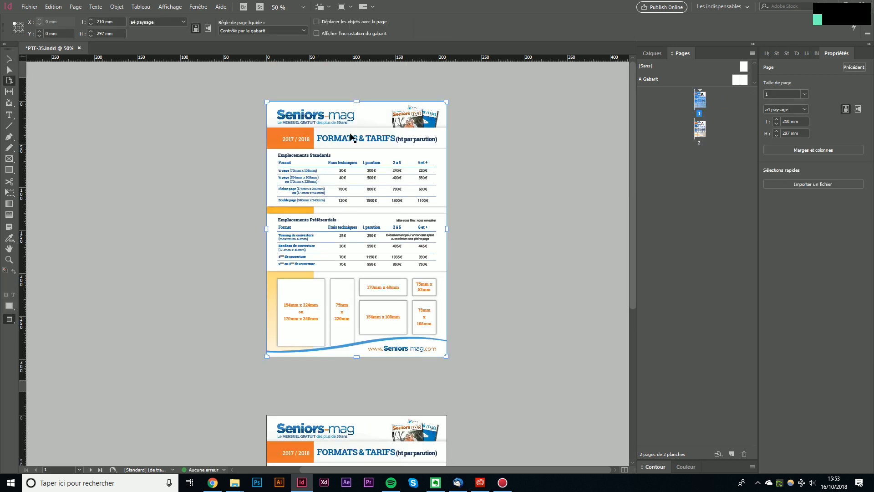
click(797, 109)
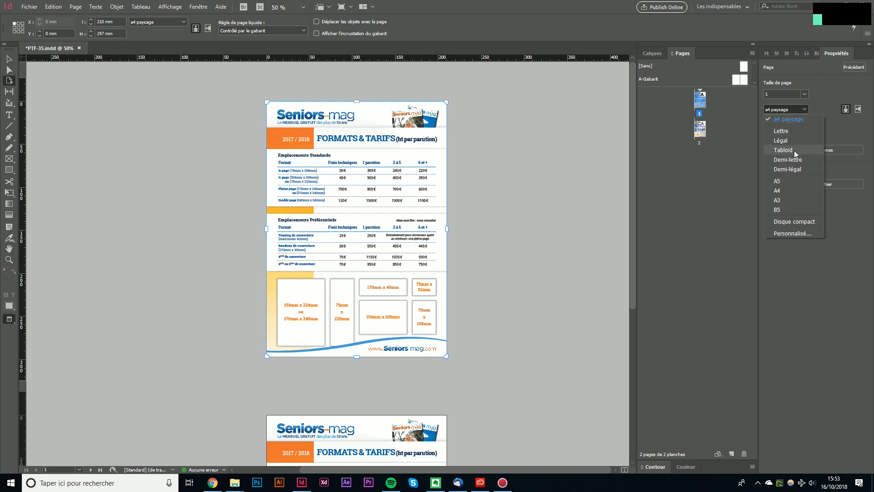
click(783, 199)
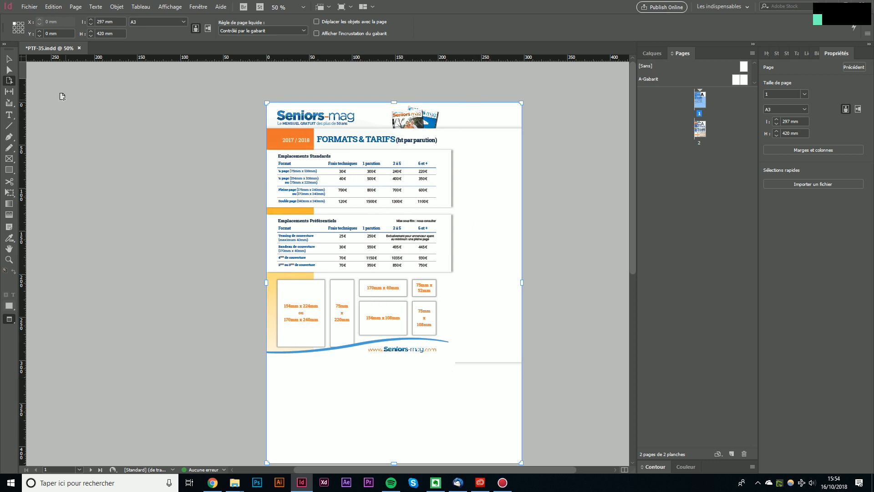
click(8, 58)
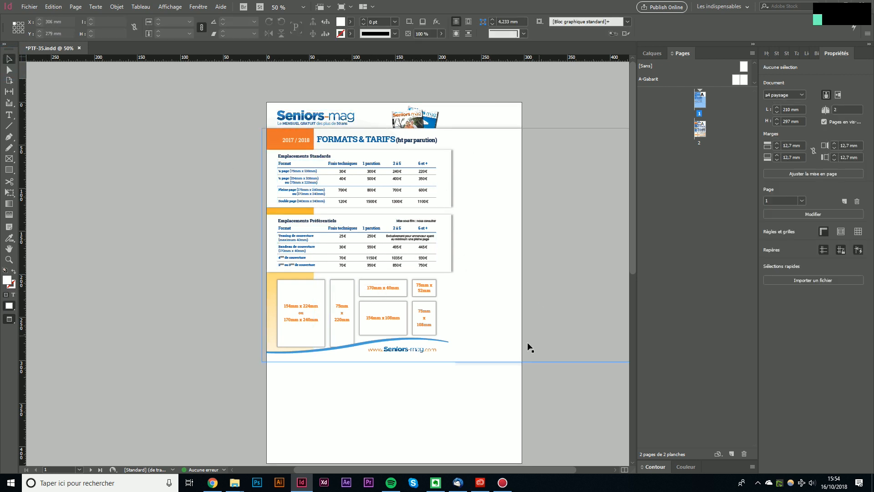
Step: Try to scale all of page 1's content up to fill the A3 page
scroll(535, 347, down, 3)
scroll(429, 313, up, 3)
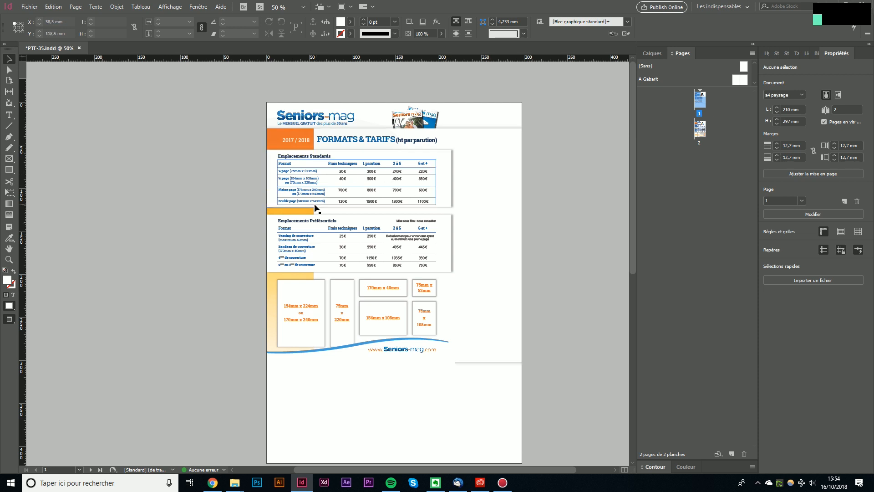
drag(235, 102, 491, 378)
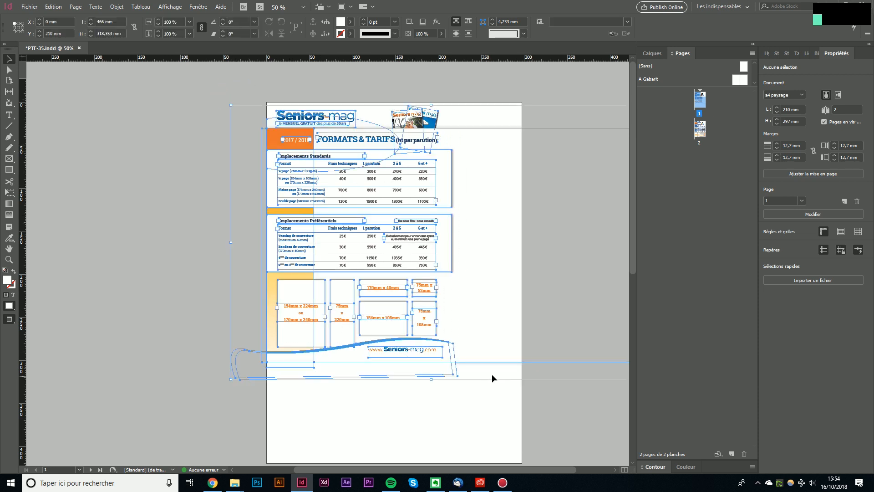
scroll(492, 378, down, 3)
scroll(492, 378, right, 3)
drag(556, 297, 668, 385)
scroll(478, 401, up, 1)
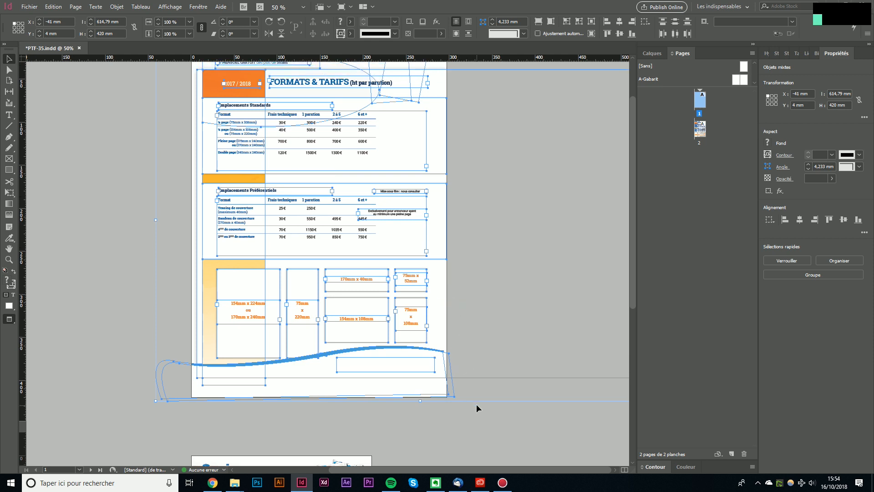
key(ctrl+z)
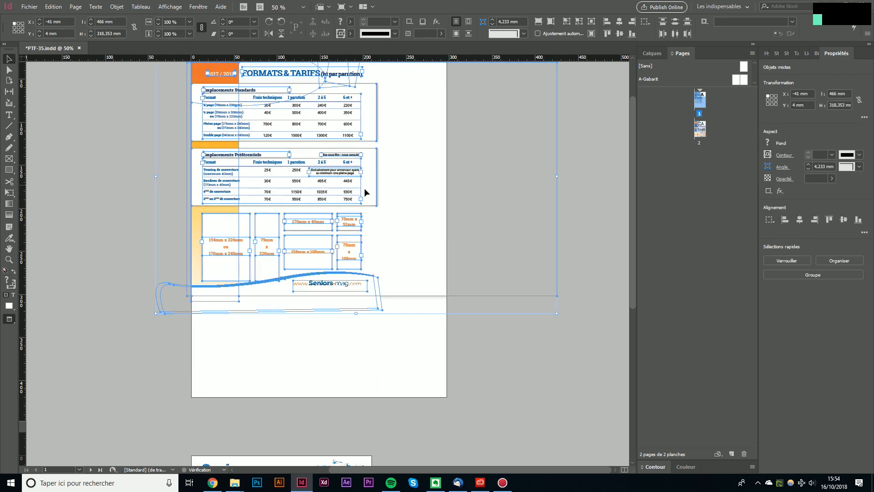
Step: Open the layout adjustment settings for the document and choose the A3 page format
click(396, 357)
scroll(357, 203, up, 4)
drag(371, 324, 380, 204)
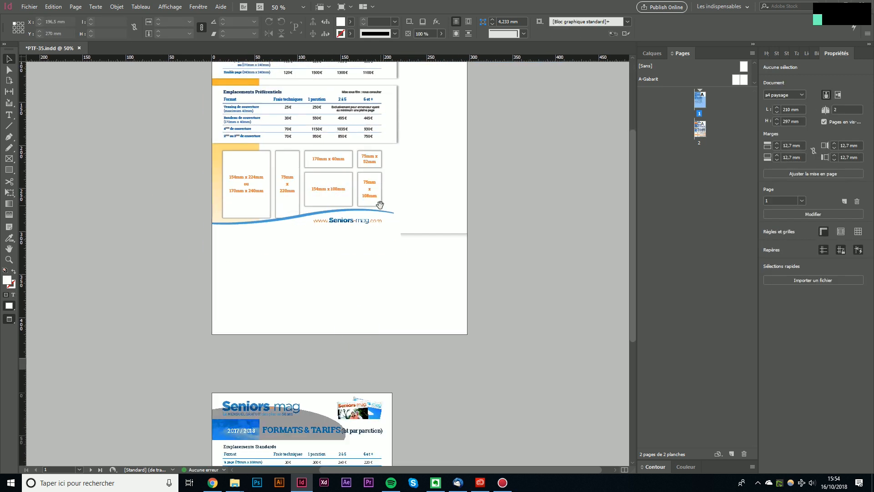
drag(371, 378, 367, 168)
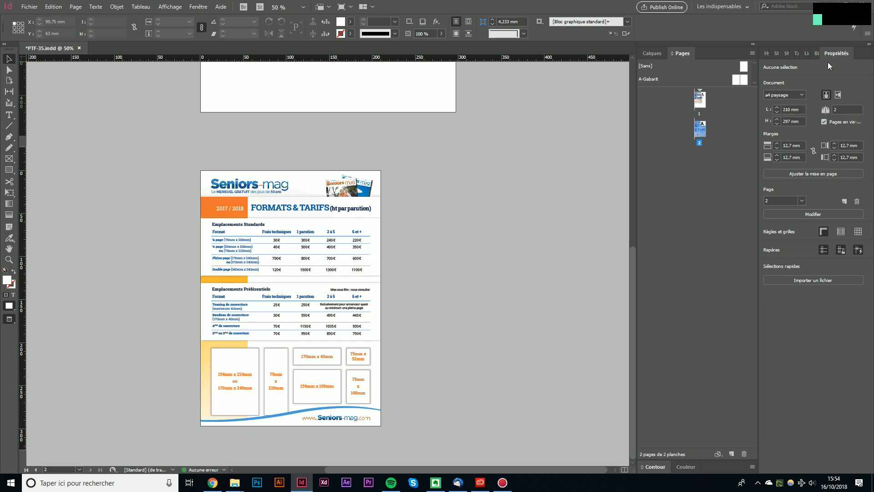
click(796, 173)
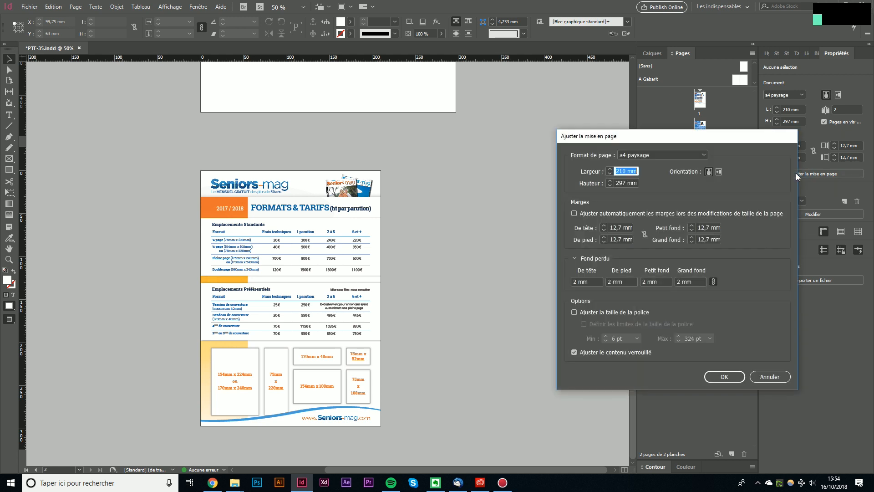
click(702, 155)
click(638, 242)
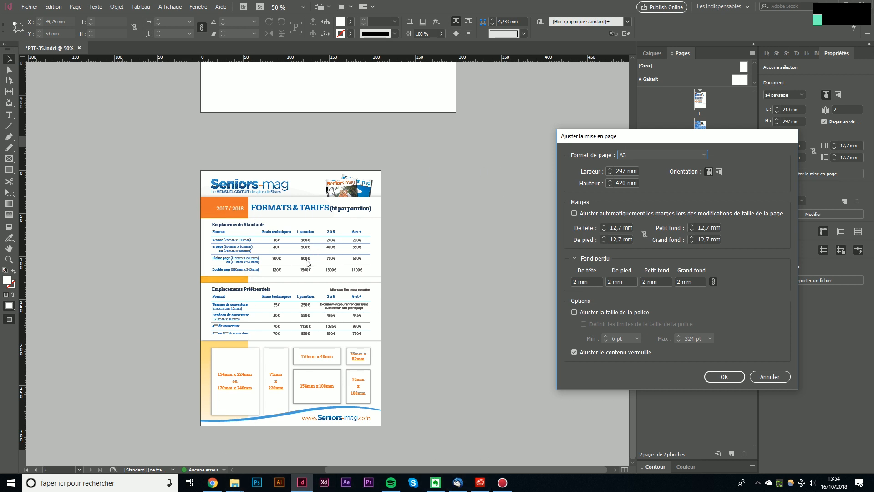
Step: Enable font size adjustment with size limits, raise the minimum size, and apply the layout adjustment
click(596, 313)
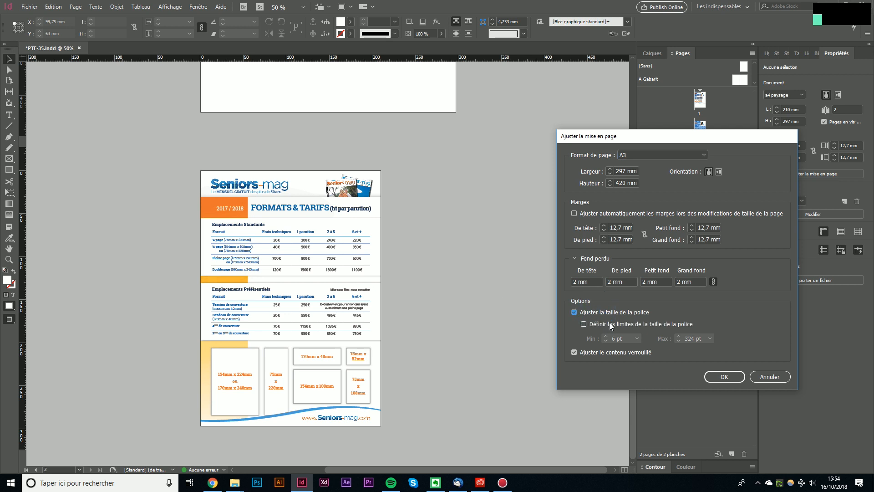
click(639, 325)
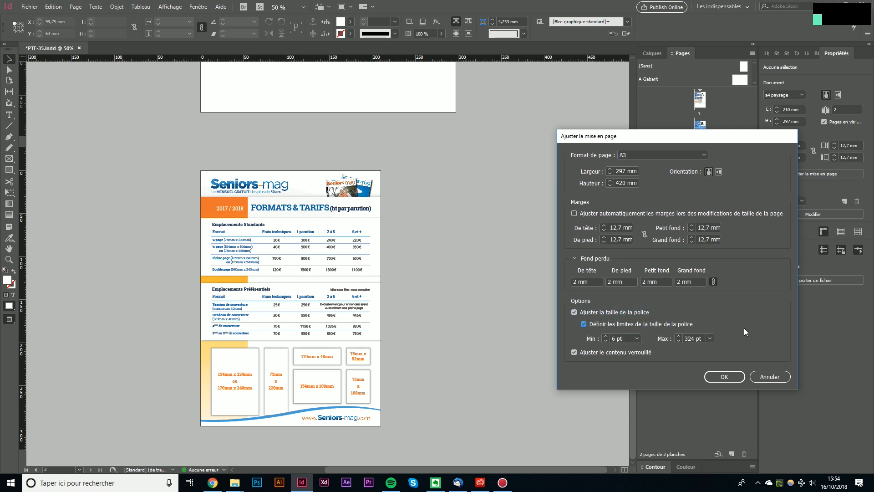
click(606, 336)
click(606, 336)
click(607, 336)
click(723, 376)
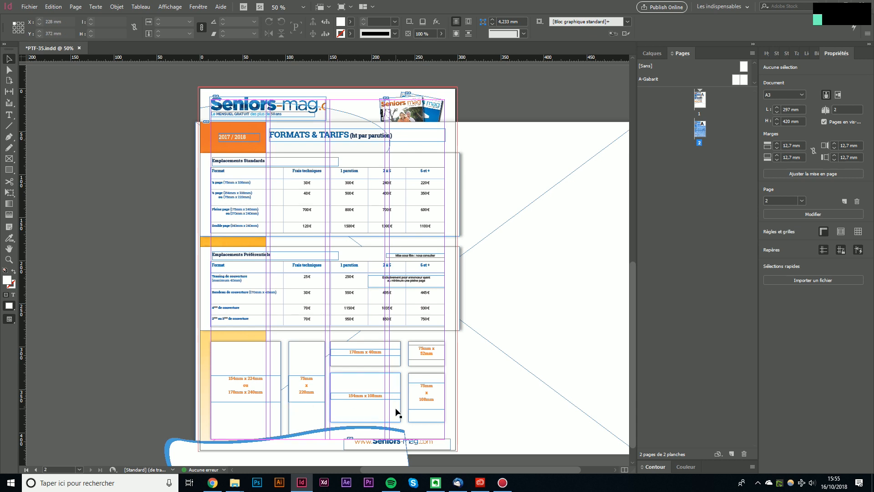
Step: Compare the adjusted page 2 with the merely resized page 1 in normal and preview display
key(w)
key(w)
key(w)
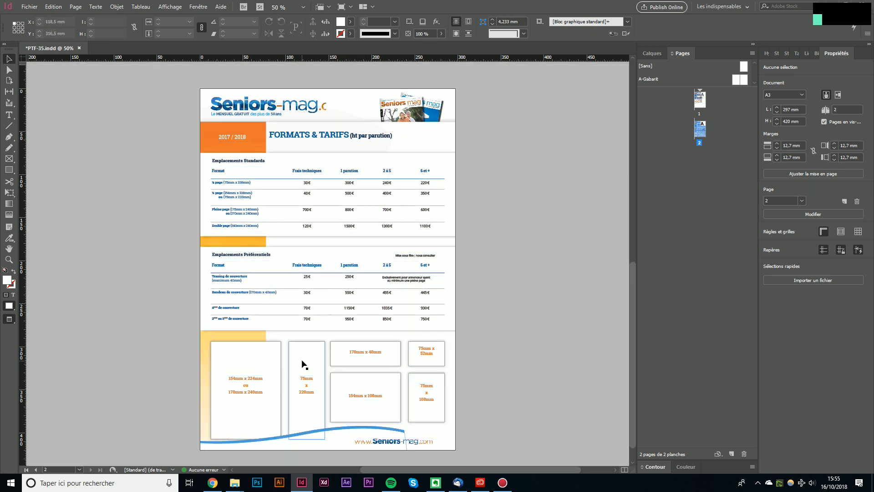
scroll(304, 362, up, 6)
click(522, 204)
key(w)
scroll(507, 204, up, 2)
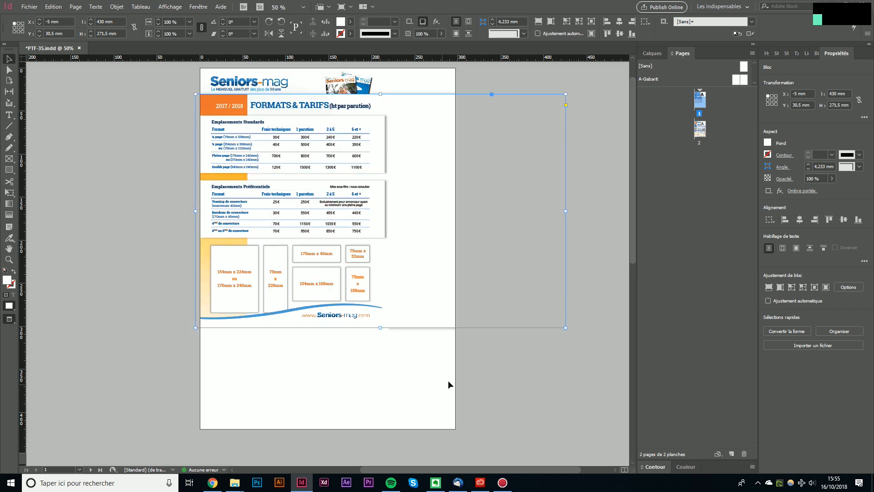
Step: Undo the layout adjustment and the A3 resizing of page 1
scroll(486, 296, down, 6)
click(479, 168)
scroll(476, 171, down, 4)
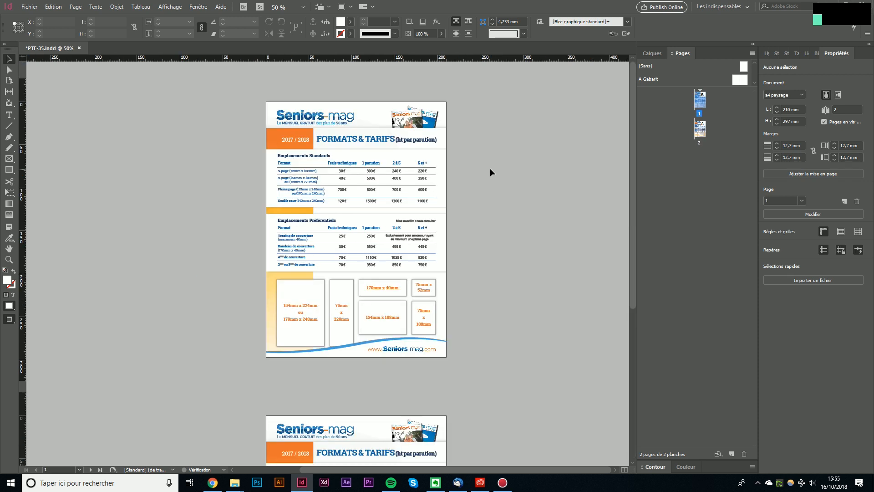
scroll(487, 292, down, 4)
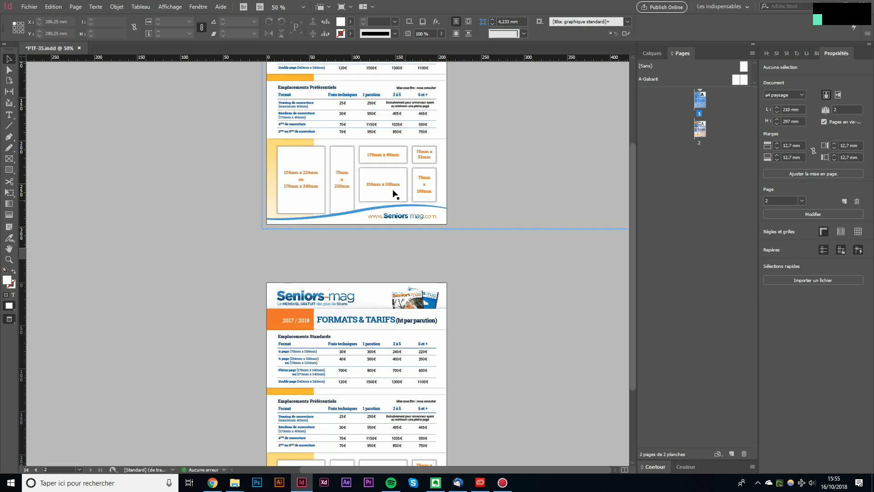
scroll(397, 187, up, 4)
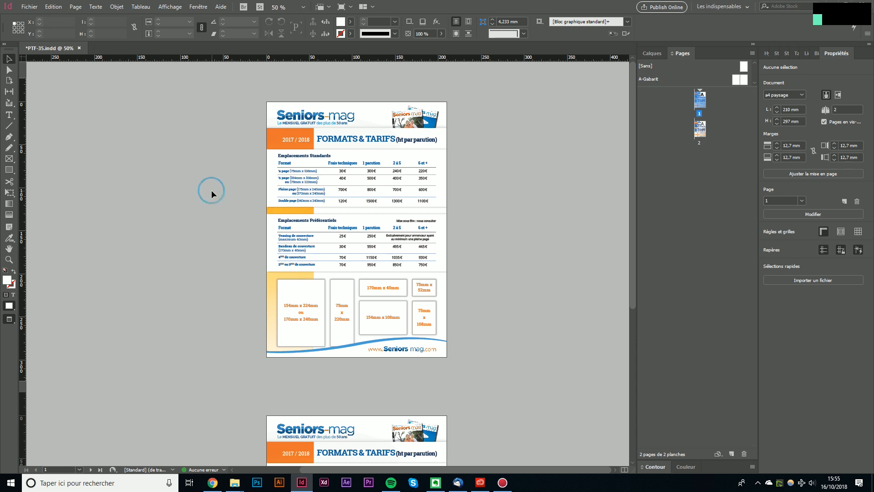
Step: In normal display, draw two stacked rectangles about 215 × 121 mm each on the pasteboard beside page 1
key(w)
drag(178, 209, 321, 218)
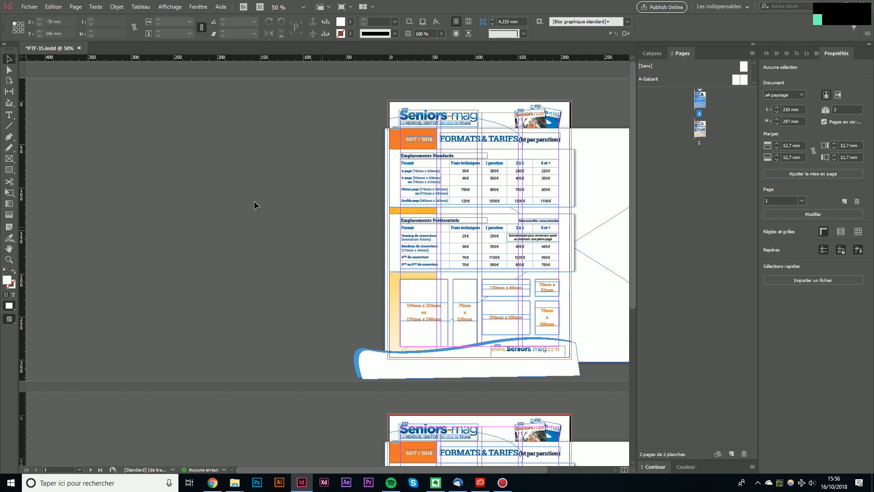
click(9, 169)
drag(144, 107, 329, 210)
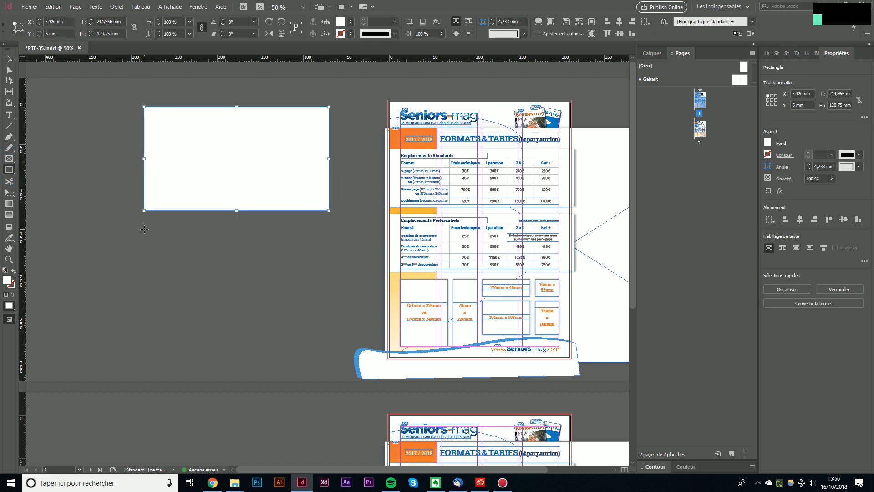
drag(145, 229, 329, 333)
click(9, 58)
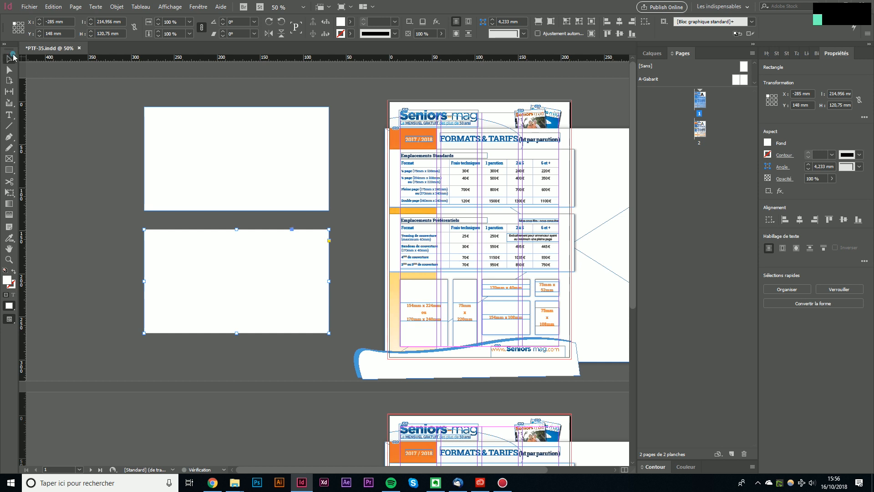
Step: Place the portrait photo from File Explorer into the upper rectangle
click(371, 203)
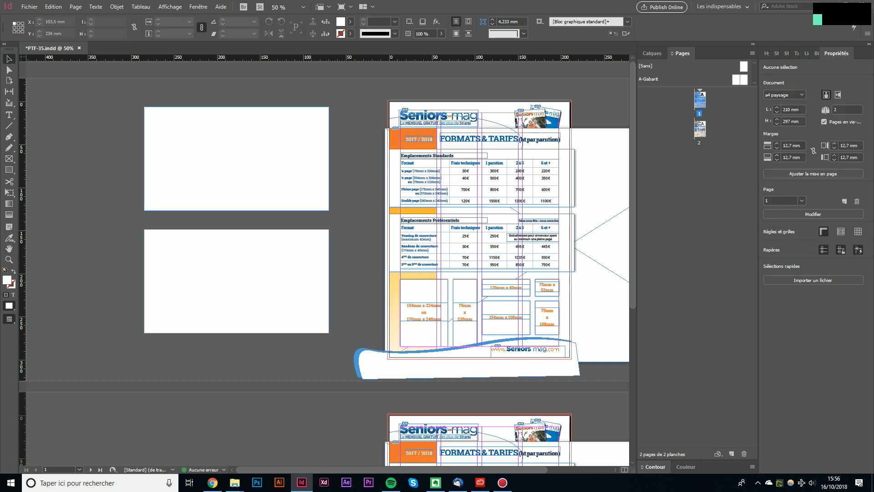
key(super+e)
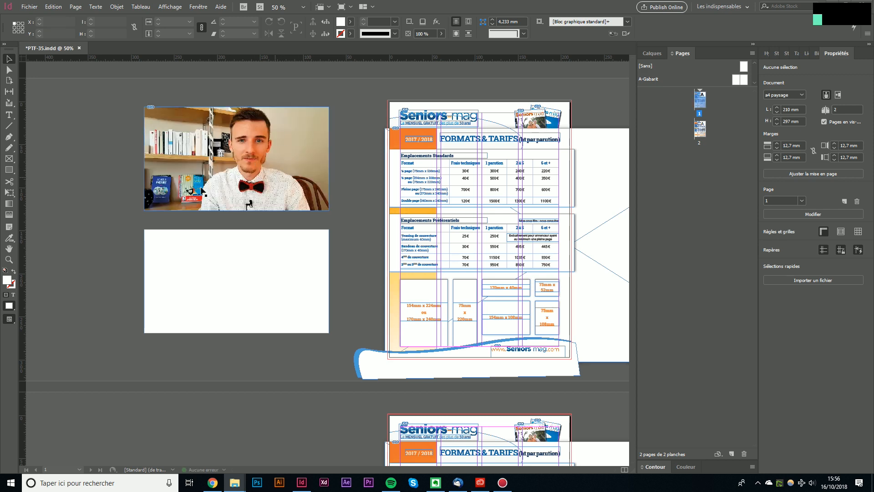
Step: Examine the general preferences for the option that makes content-aware fit the default frame fitting
click(53, 7)
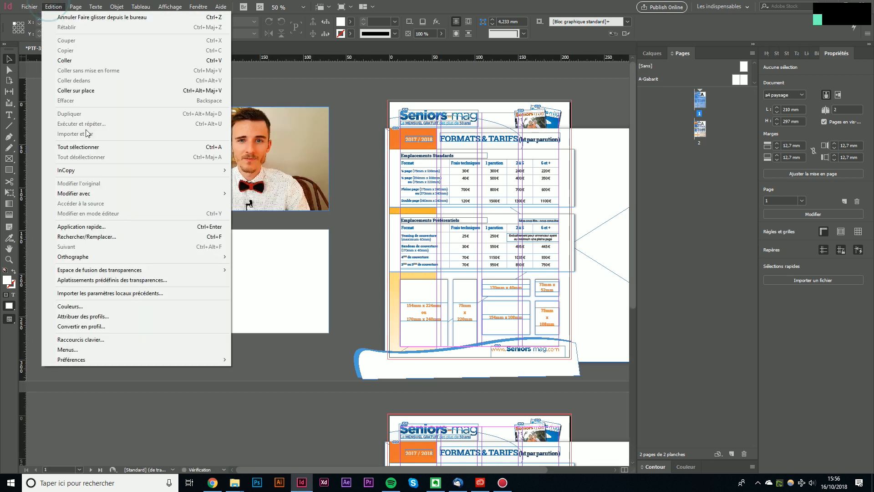
mouse_move(105, 364)
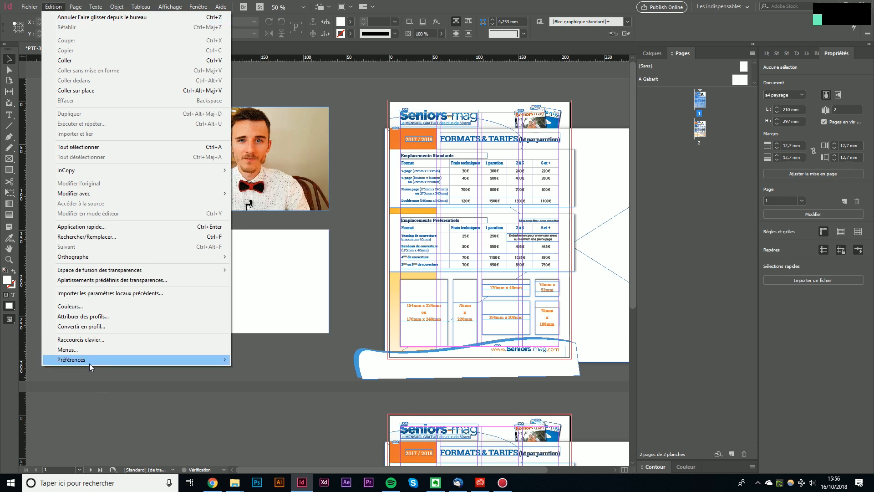
click(263, 149)
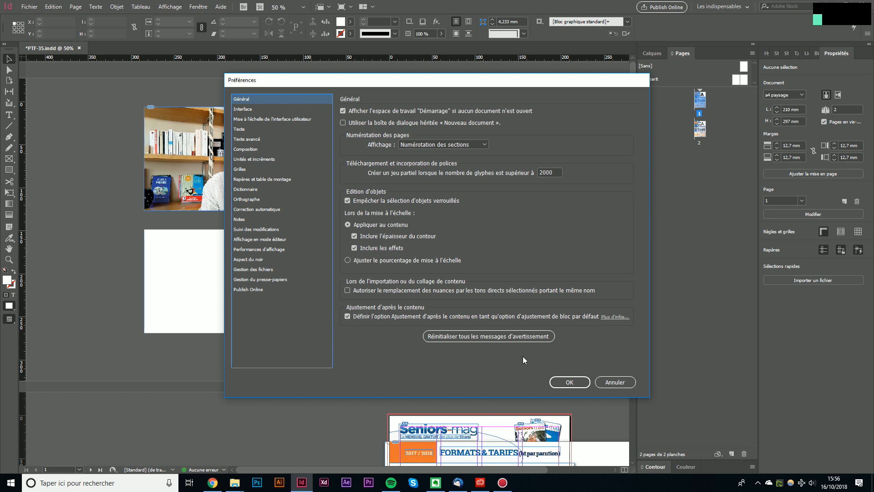
click(569, 382)
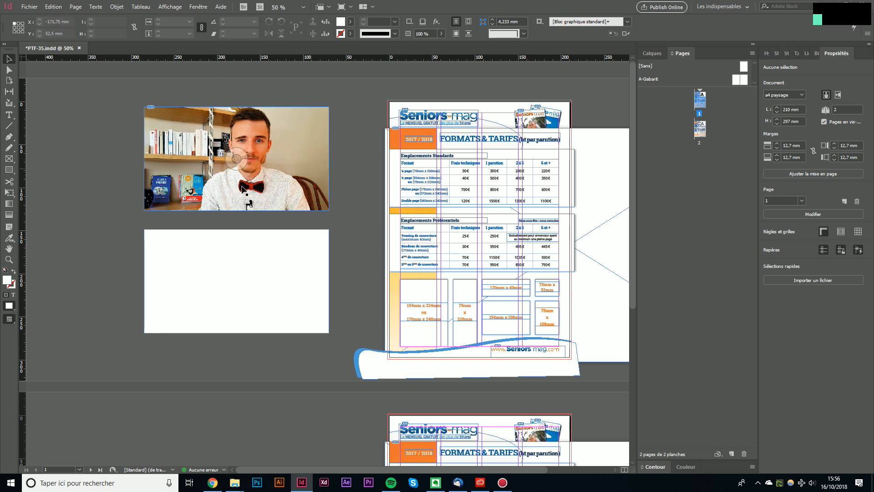
click(236, 158)
click(76, 7)
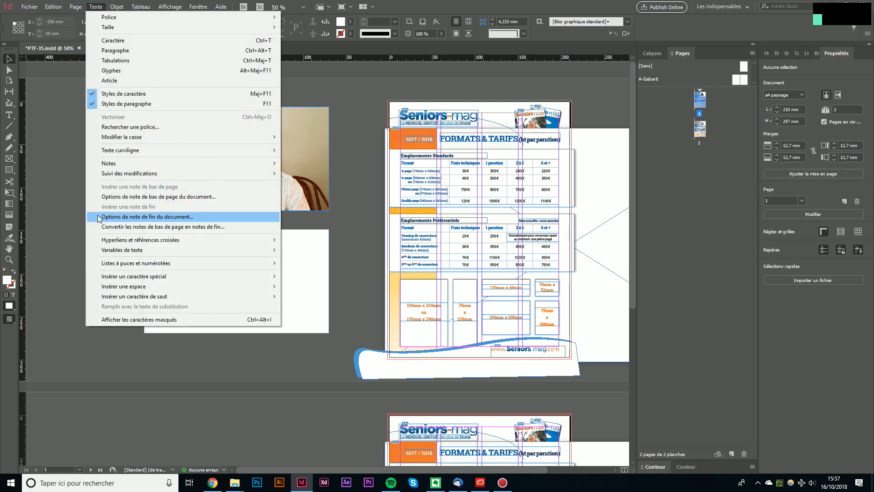
mouse_move(54, 6)
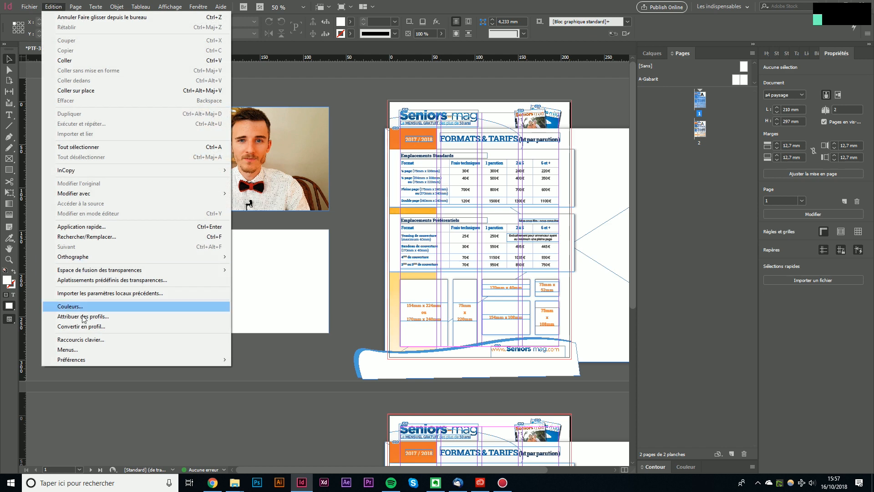
mouse_move(84, 358)
click(269, 153)
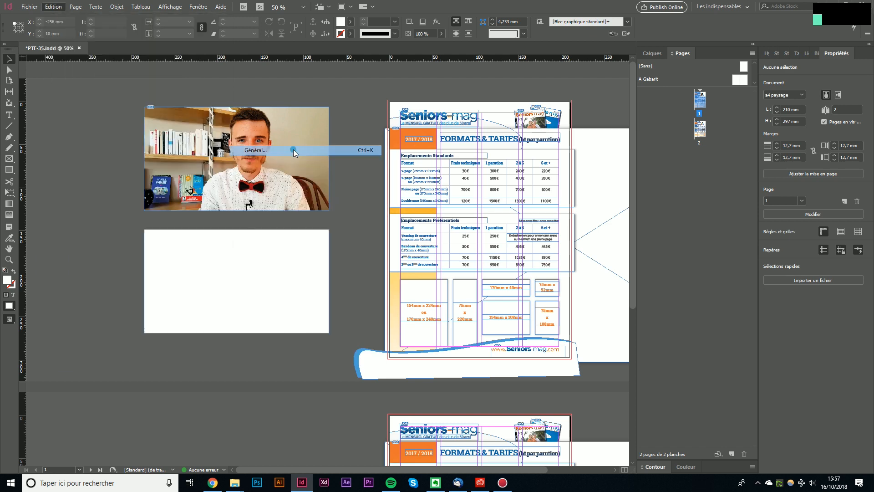
click(570, 383)
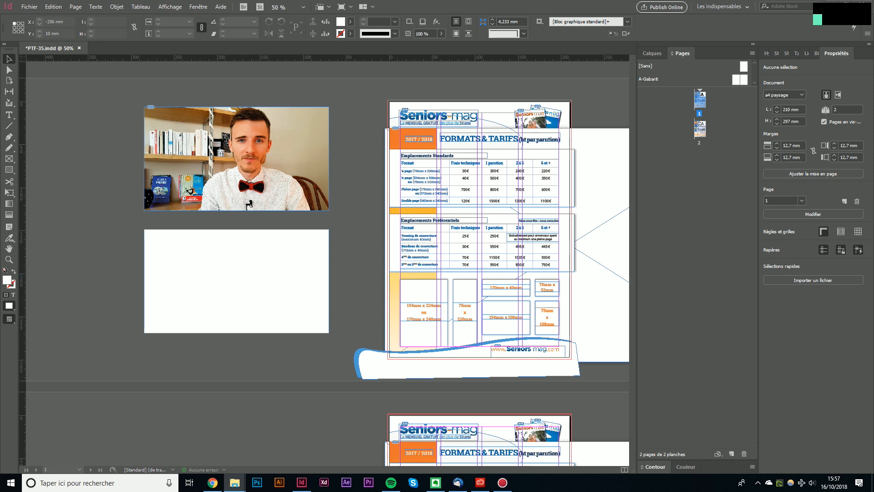
Step: Place the portrait photo into the lower rectangle and scale it inside the frame to match the upper photo's framing
click(217, 272)
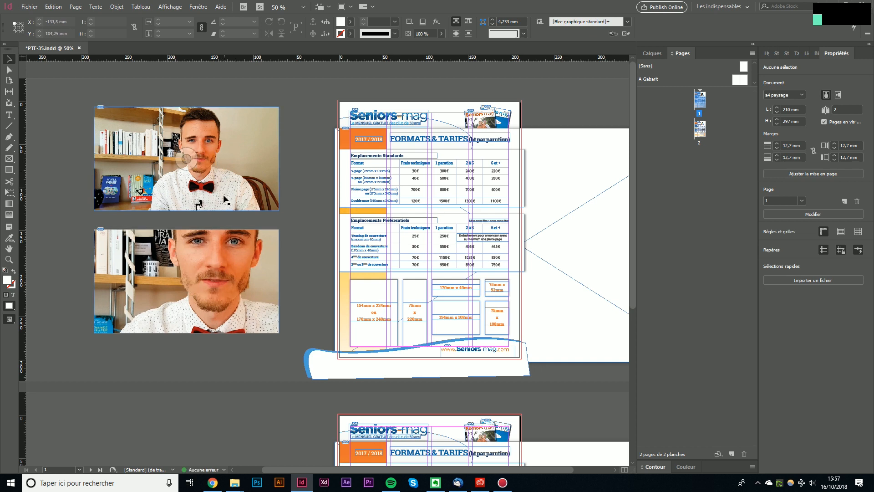
click(229, 151)
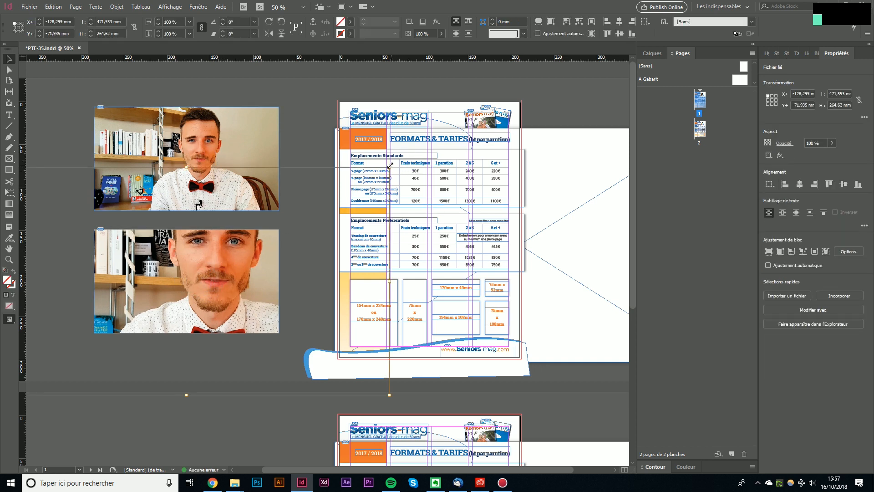
drag(279, 246, 279, 247)
click(314, 235)
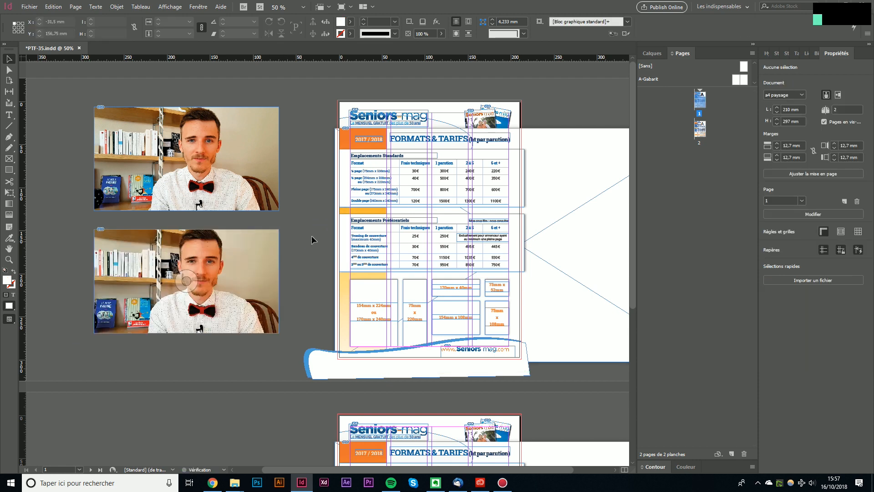
Step: Delete both photo frames and make content-aware fit the default frame fitting in the general preferences
drag(306, 326, 88, 104)
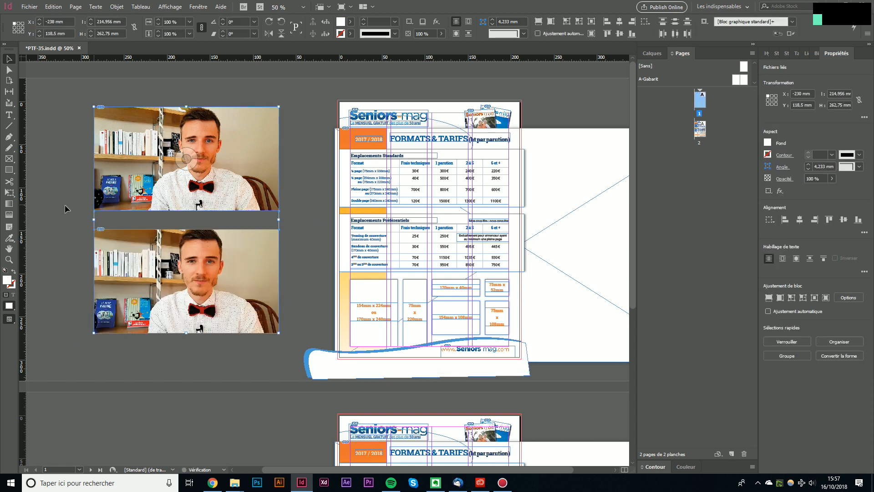
key(Delete)
click(53, 6)
mouse_move(76, 357)
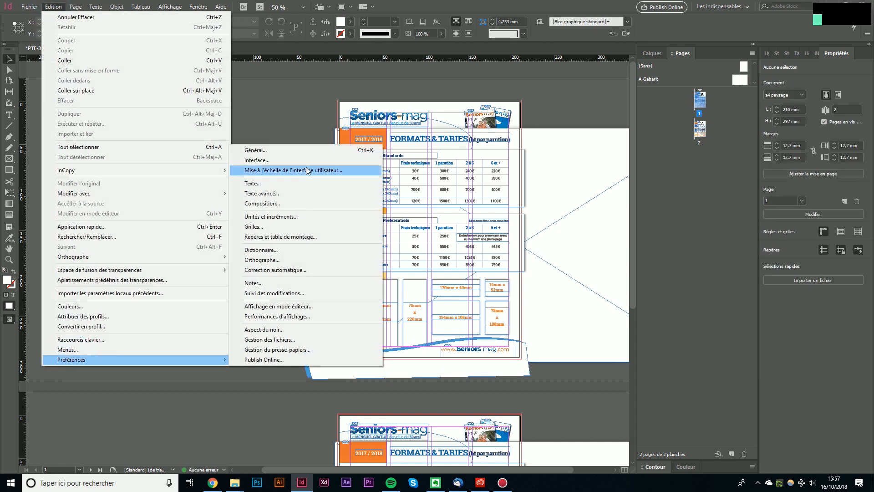
click(303, 149)
click(568, 382)
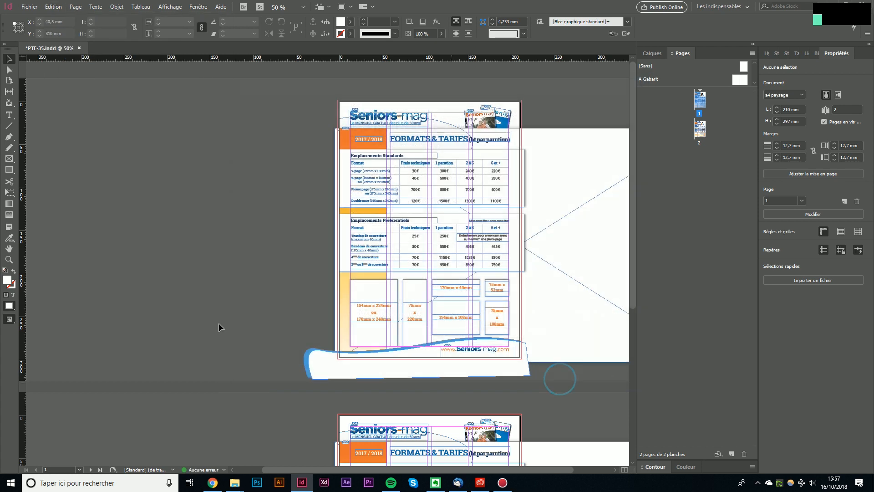
Step: Draw four rectangles of different sizes on the pasteboard beside page 1, one about 62 × 44 mm, and place the portrait photo into each
click(8, 169)
mouse_move(74, 118)
mouse_down()
mouse_move(125, 163)
mouse_move(192, 260)
mouse_move(175, 273)
mouse_up()
drag(219, 101, 305, 174)
drag(230, 213, 284, 251)
click(9, 58)
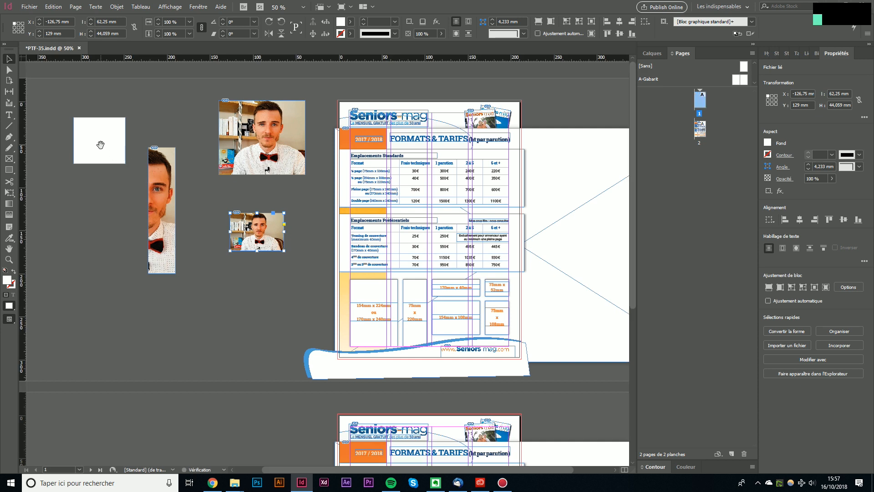
click(240, 298)
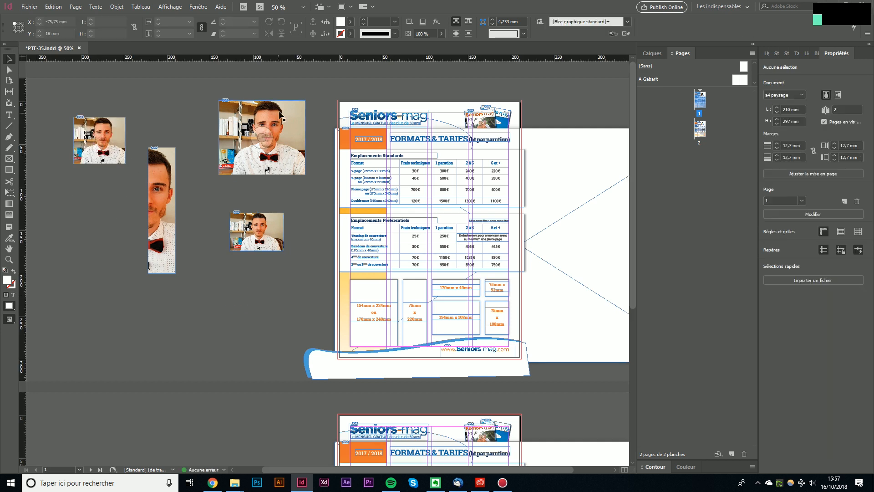
Step: Widen the tall, narrow photo frame toward its left side until it shows the whole face
click(155, 210)
drag(146, 208, 128, 210)
click(150, 210)
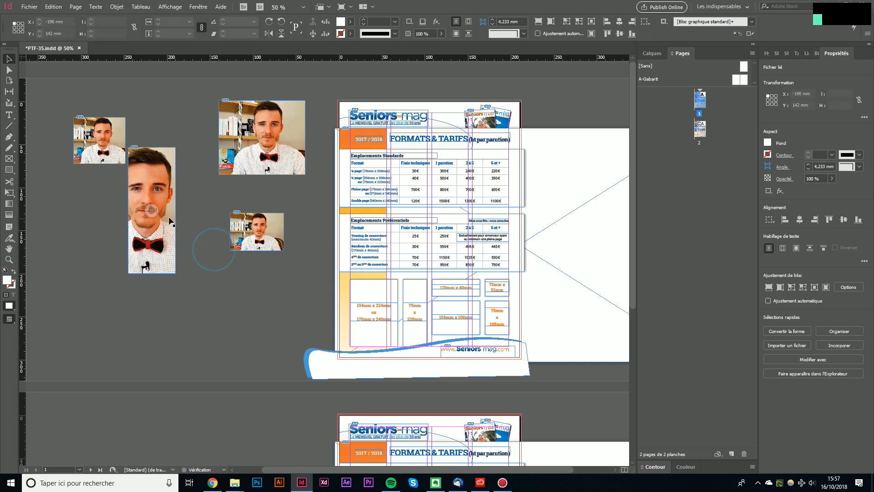
Step: Delete all four photo frames from the pasteboard and display the document in preview mode
click(242, 315)
drag(69, 83, 267, 300)
key(Delete)
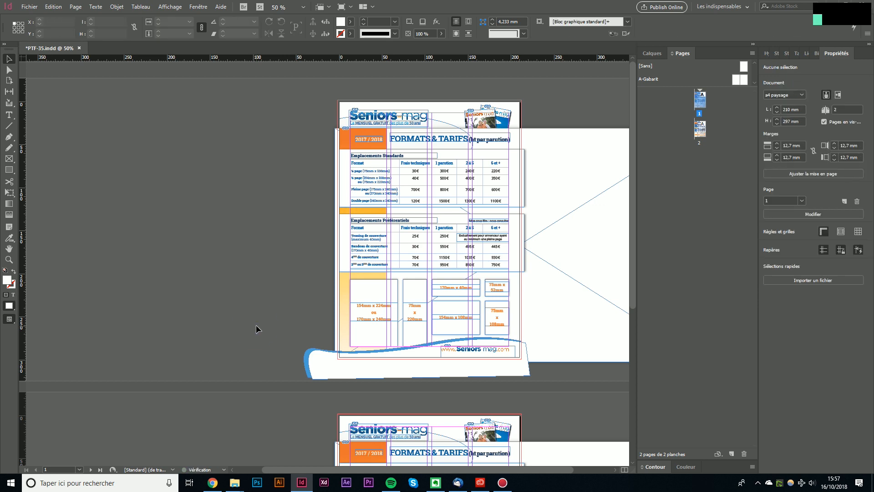
key(w)
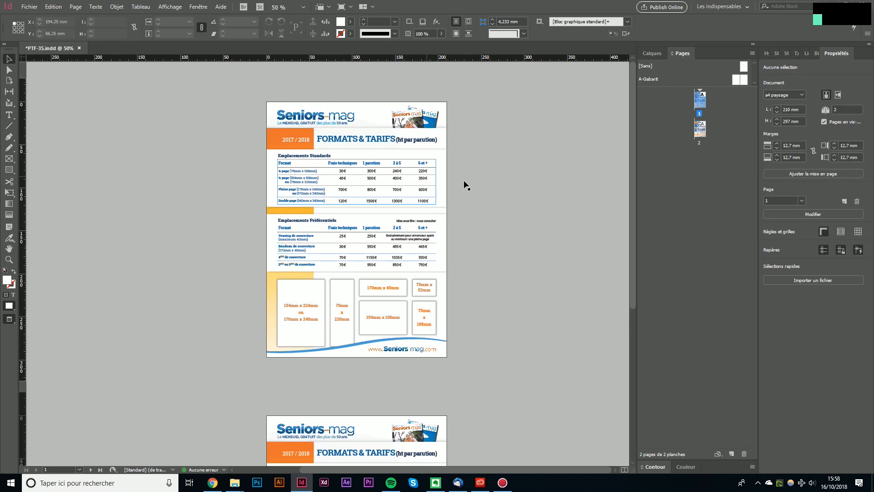
Step: Examine the FORMATS & TARIFS title's text frame and the layout's frame edges in normal display
click(503, 112)
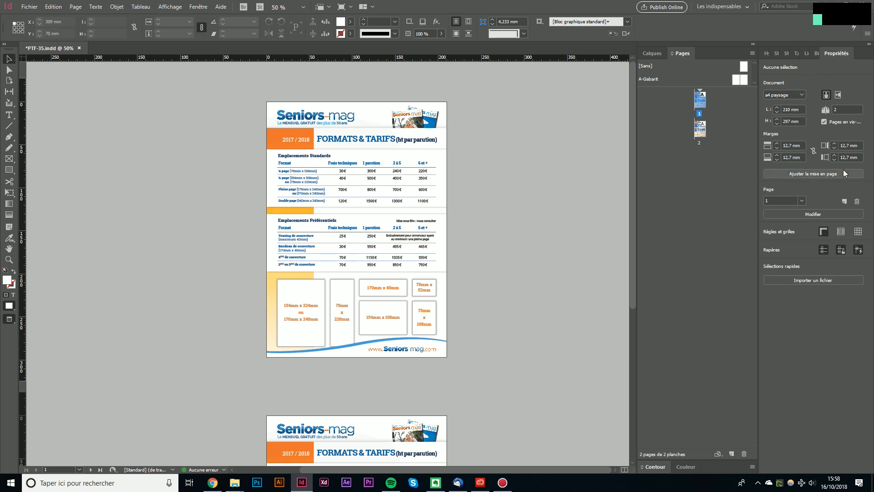
double_click(370, 137)
drag(385, 138, 358, 138)
click(8, 59)
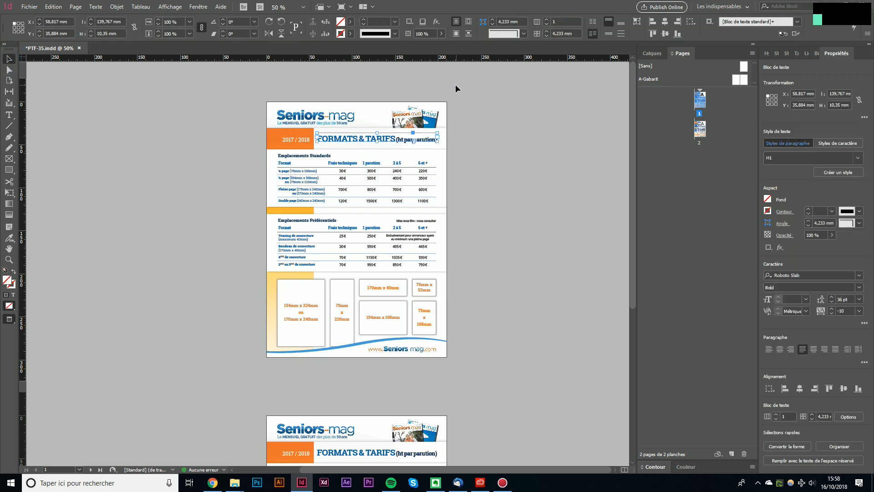
click(456, 84)
key(w)
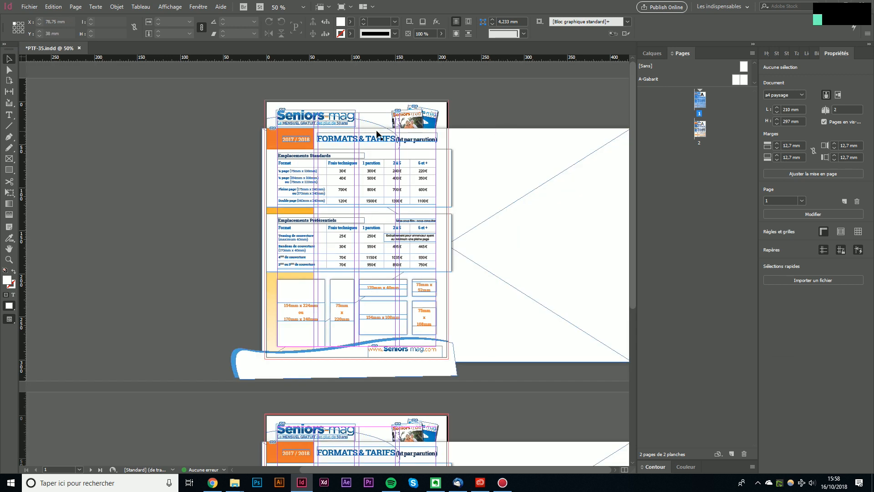
key(w)
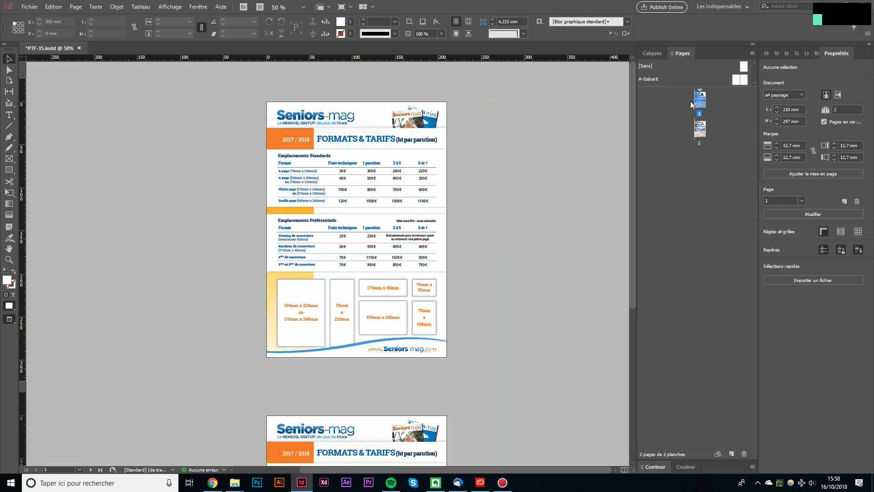
Step: Set the whole document's page size to A3 and open the layout adjustment settings
drag(531, 323, 429, 204)
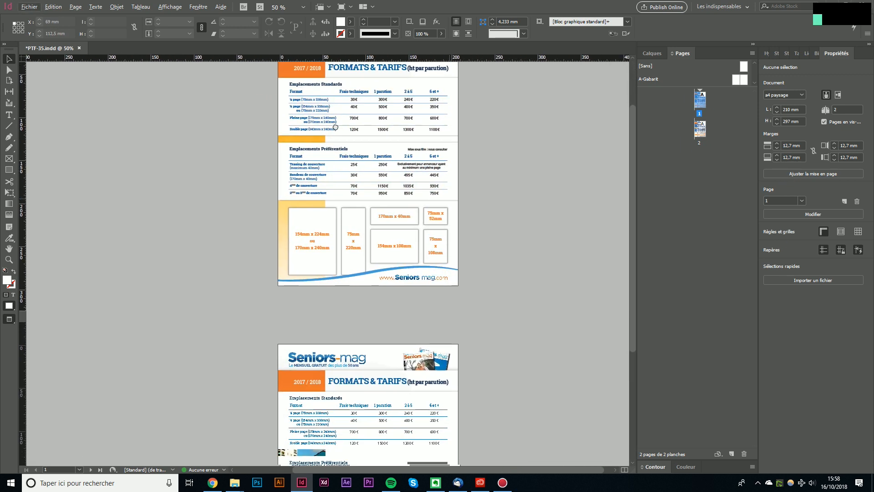
click(795, 94)
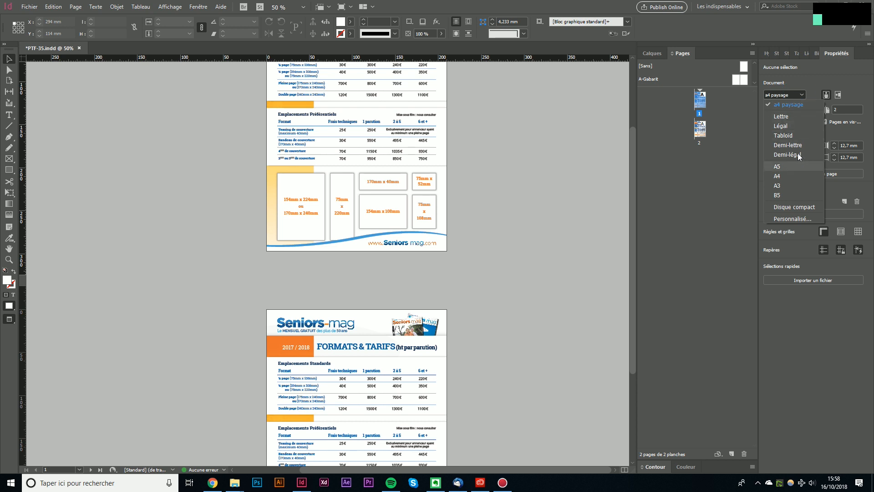
click(782, 185)
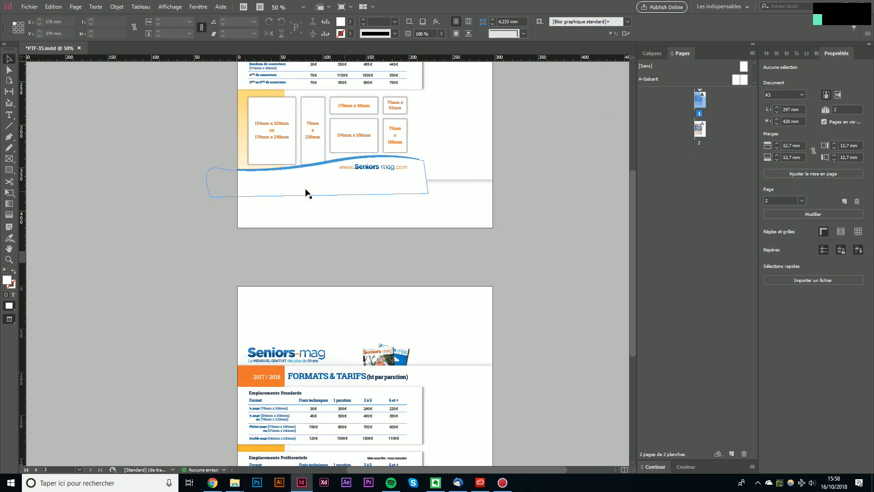
click(802, 174)
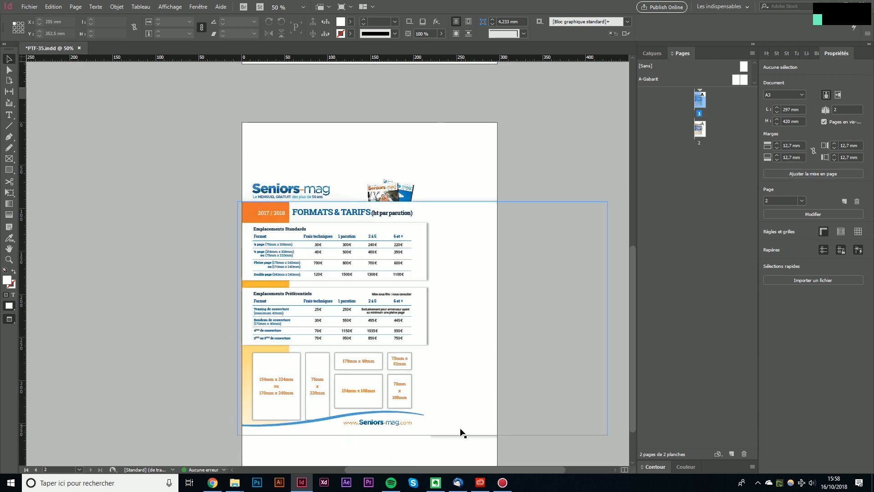
Step: Undo the document's A3 page size and fit page 1 in the view
drag(460, 433, 443, 371)
double_click(706, 96)
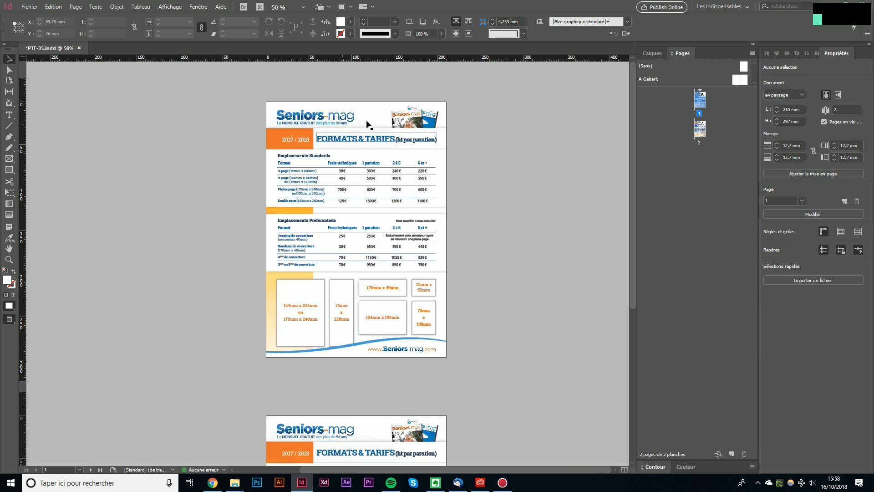
double_click(702, 99)
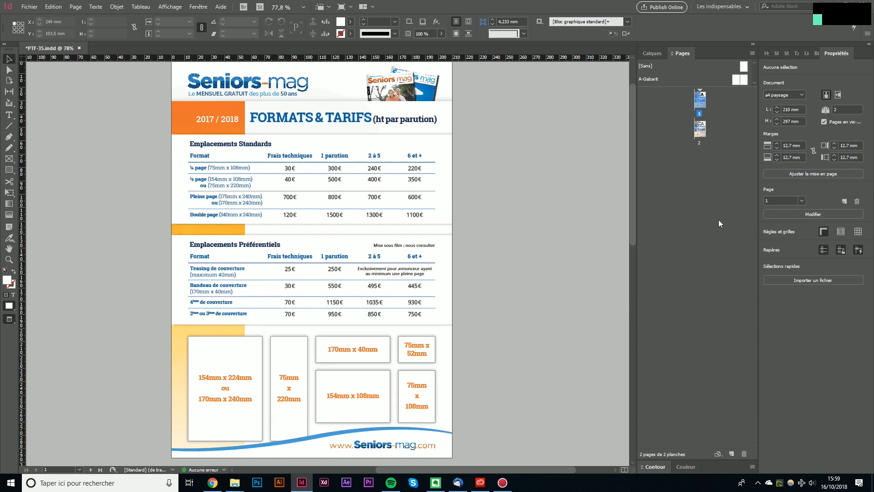
Step: Edit the size of page 1 alone, setting it to B5 and after that to A3
click(822, 214)
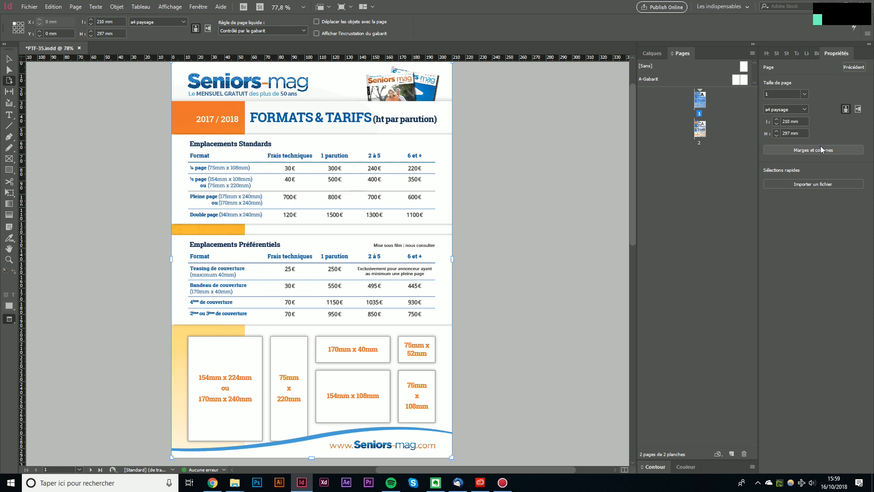
click(800, 109)
click(777, 209)
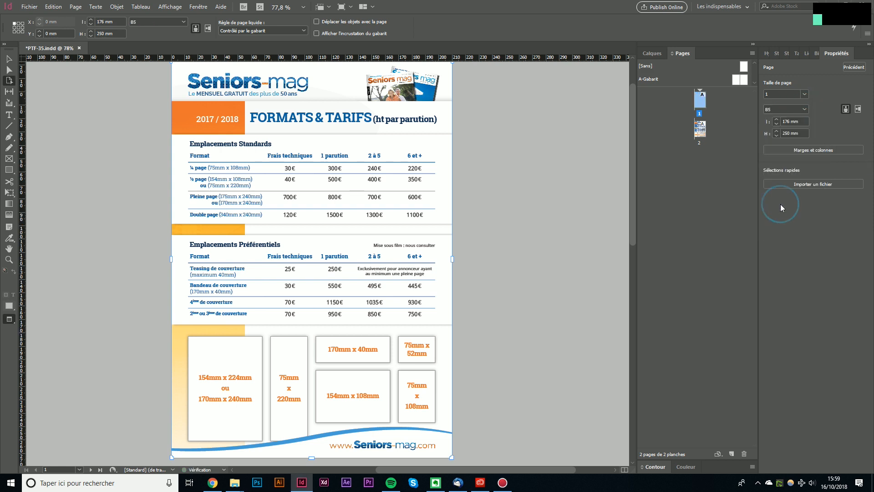
click(800, 109)
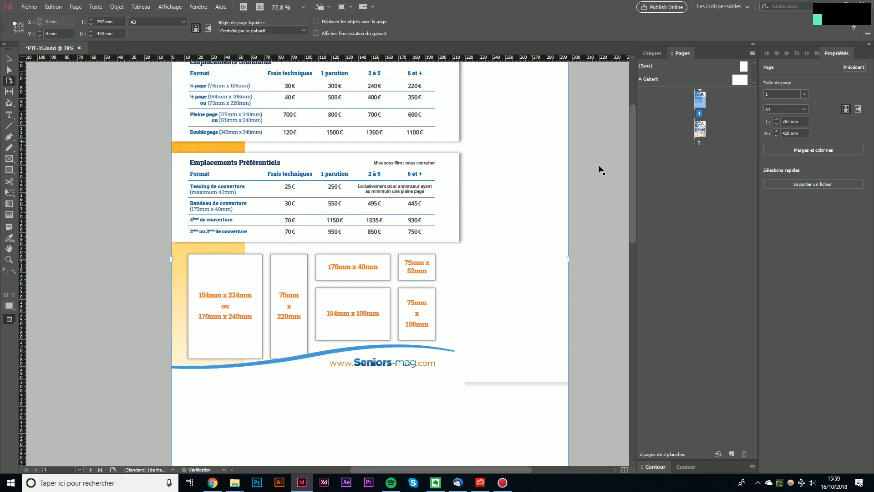
Step: Compare the enlarged page 1 with page 2 and undo the A3 and B5 sizes of page 1
click(97, 236)
key(ctrl+0)
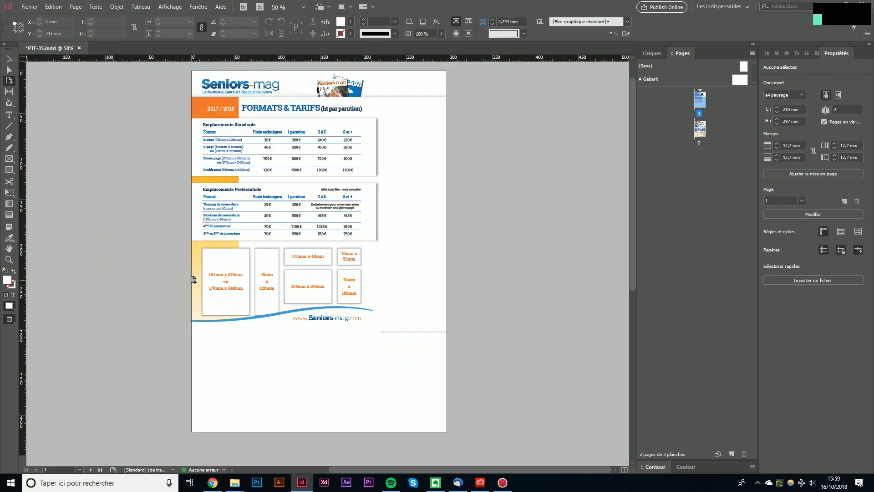
key(ctrl+minus)
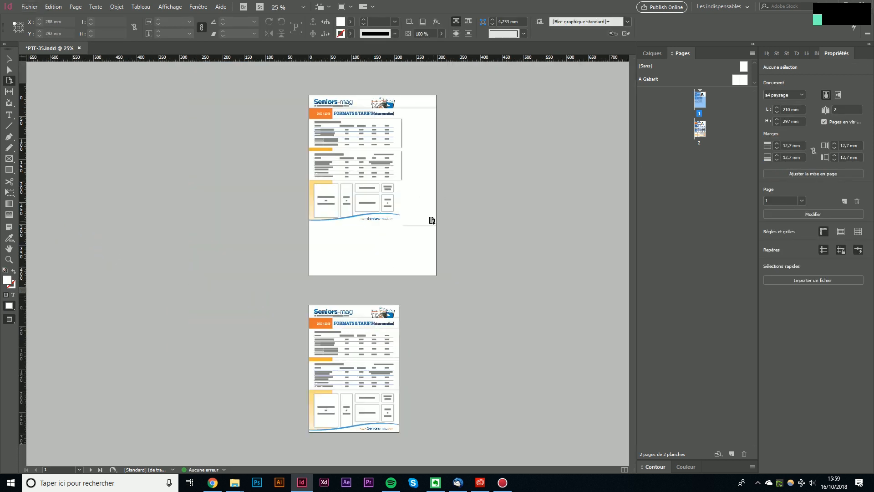
key(ctrl+0)
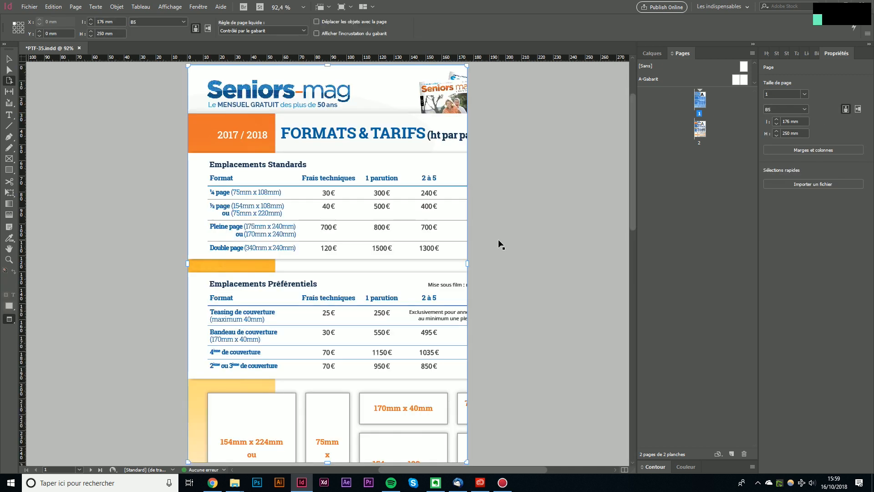
key(ctrl+z)
scroll(506, 218, down, 1)
scroll(506, 217, down, 3)
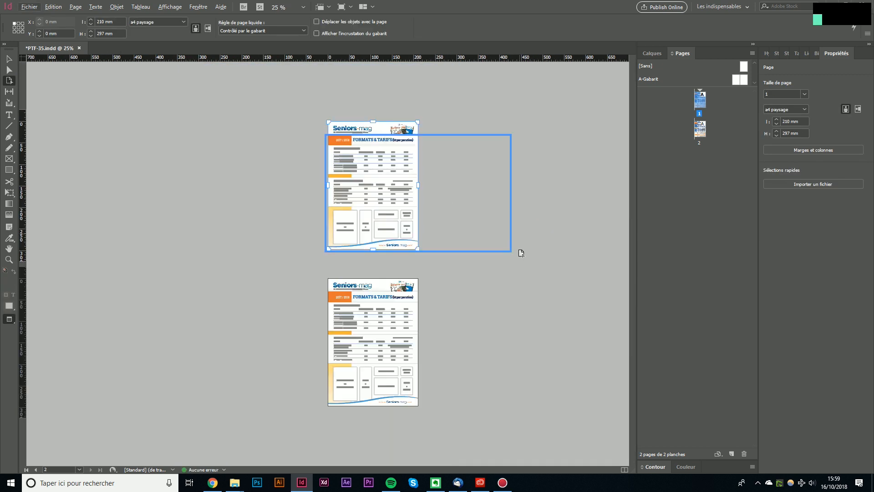
click(507, 297)
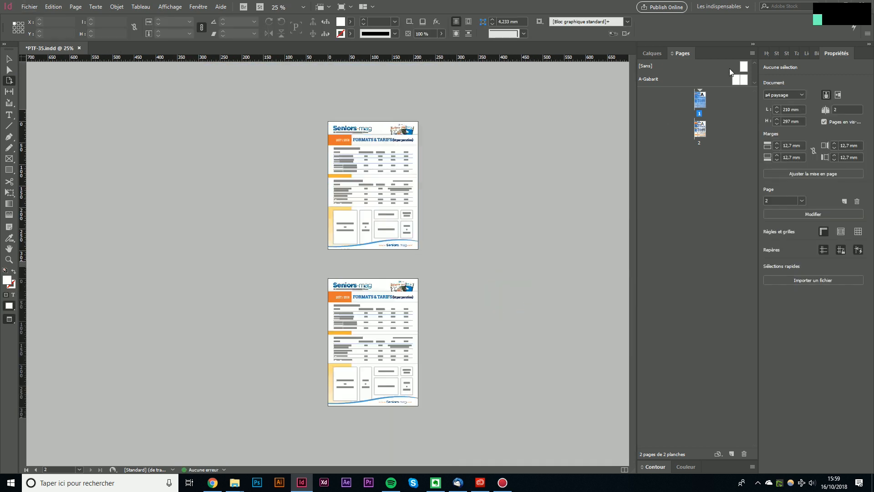
Step: Modify page 1 on its own once more and set its size to A3
click(798, 214)
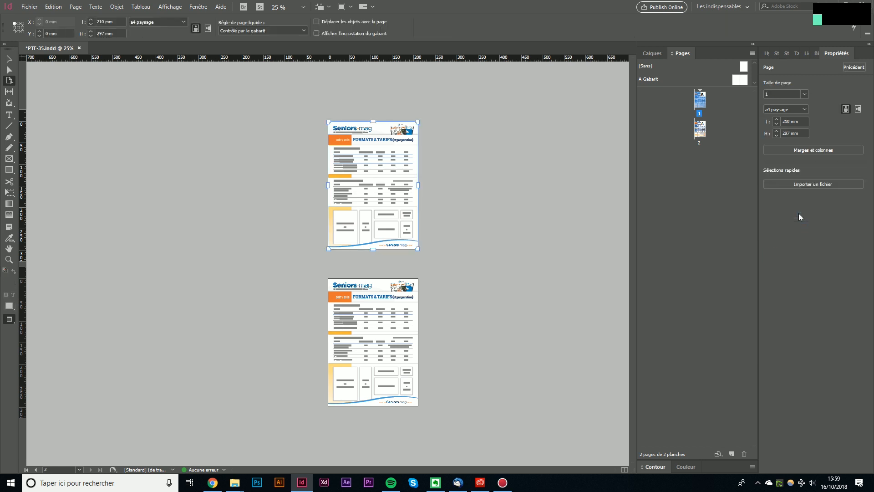
click(791, 110)
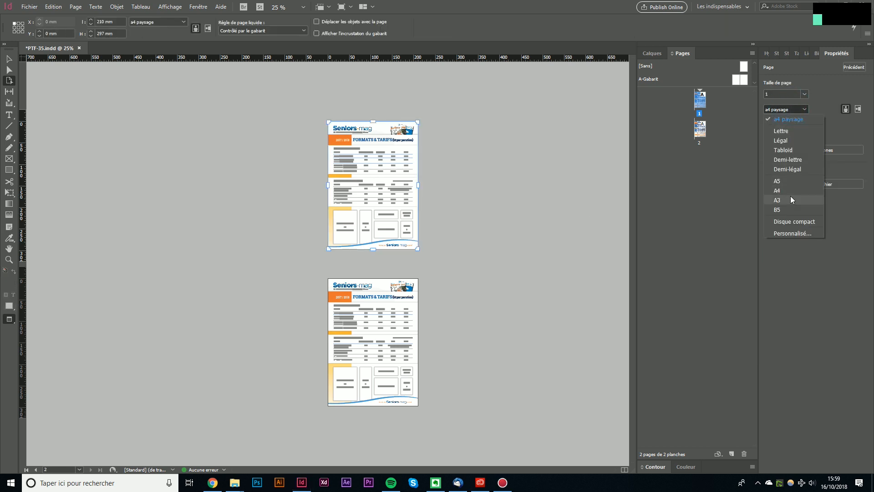
click(791, 196)
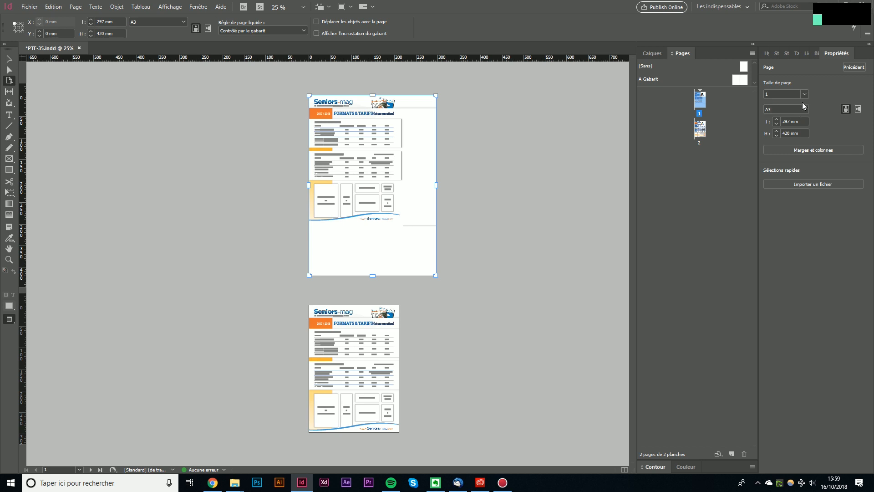
click(565, 281)
Step: Undo the A3 size of page 1 and switch the whole document to landscape orientation
key(ctrl+z)
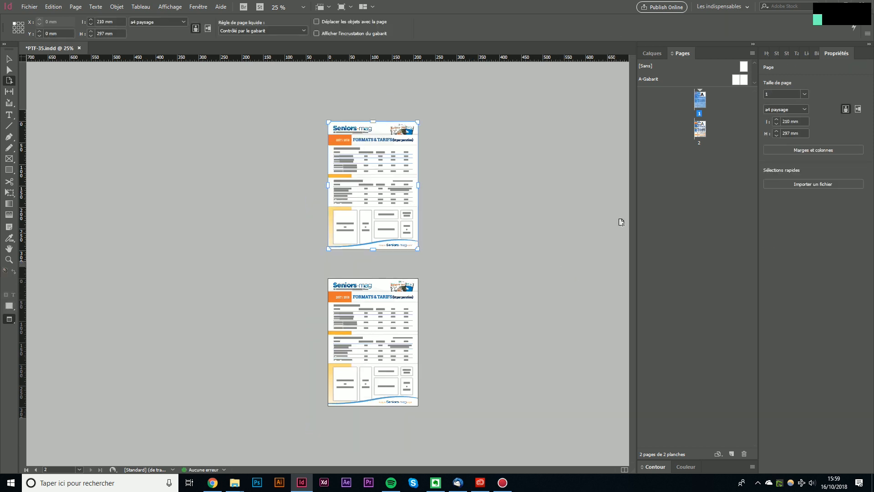
click(451, 111)
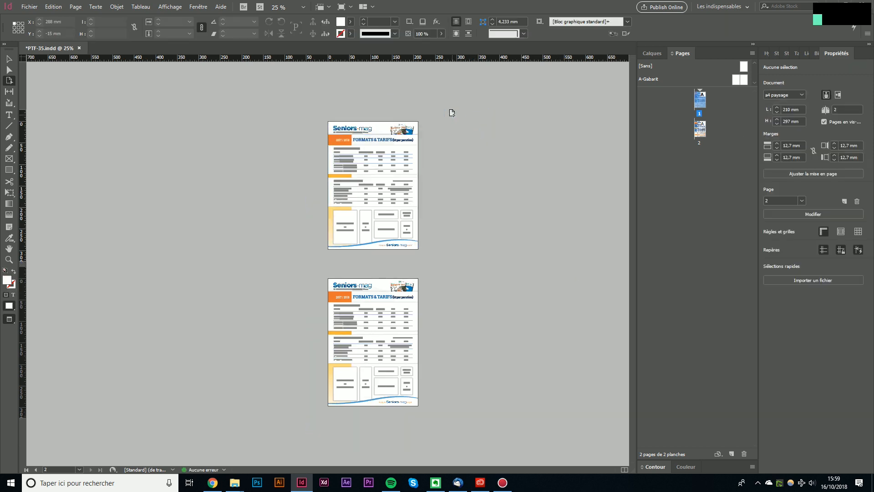
click(9, 59)
click(838, 94)
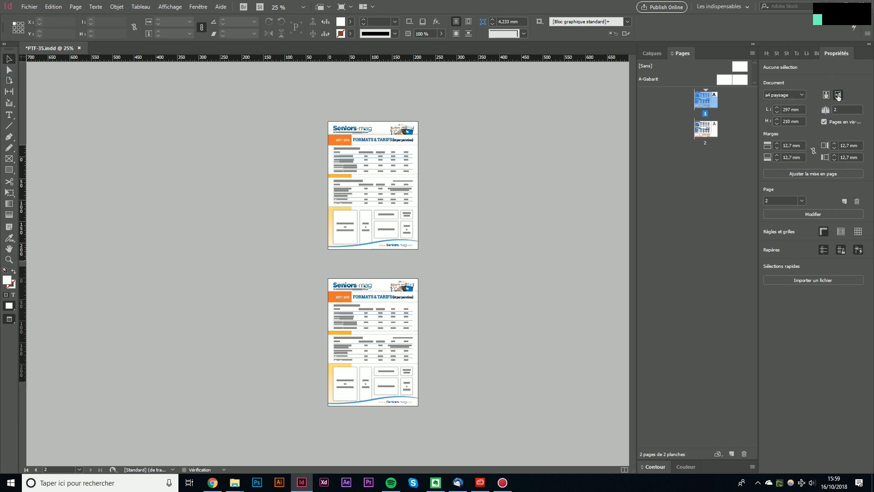
Step: Return the whole document to portrait orientation, and turn facing pages off and back on
click(827, 95)
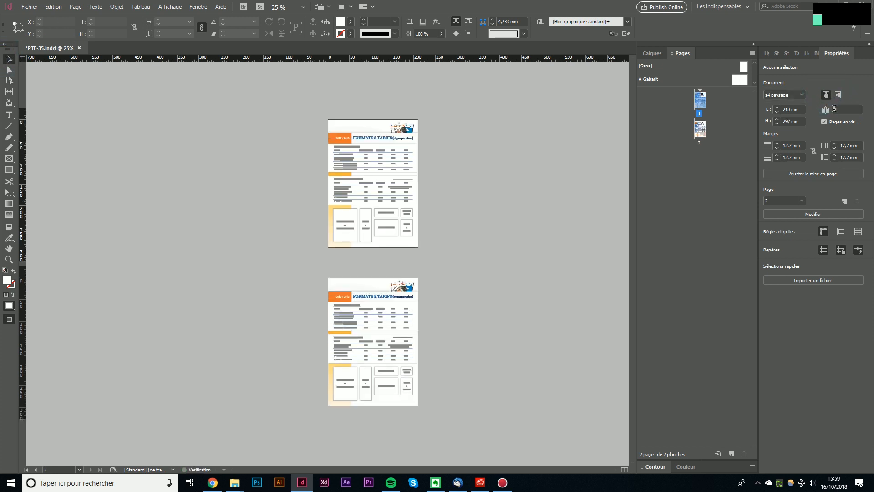
click(824, 121)
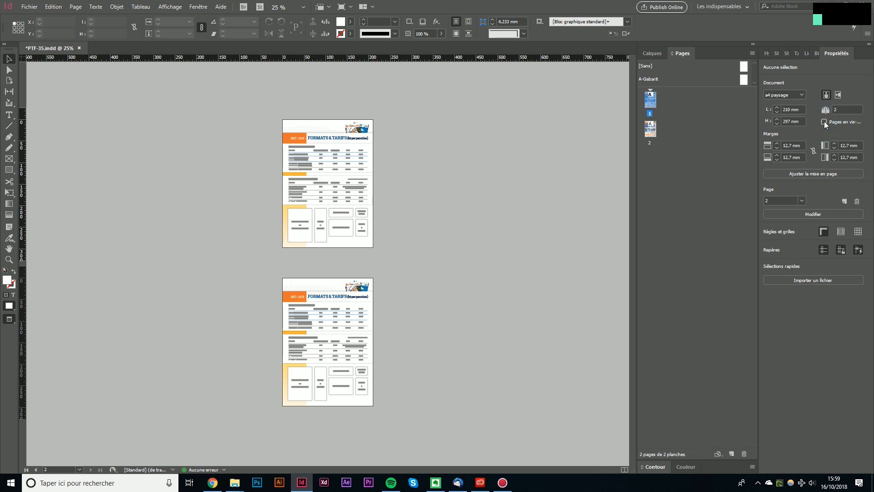
click(824, 122)
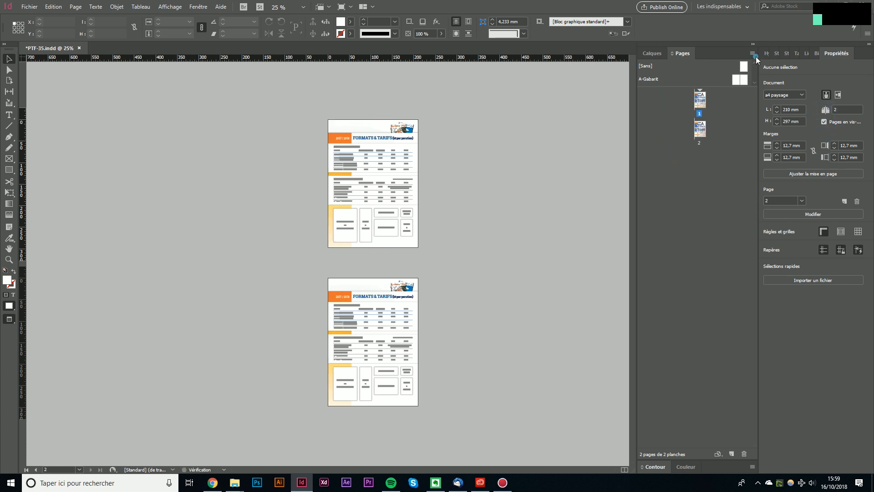
Step: Allow the document's pages to shuffle and select page 2 and page 1 in turn to check their arrangement
click(755, 55)
click(620, 188)
click(752, 54)
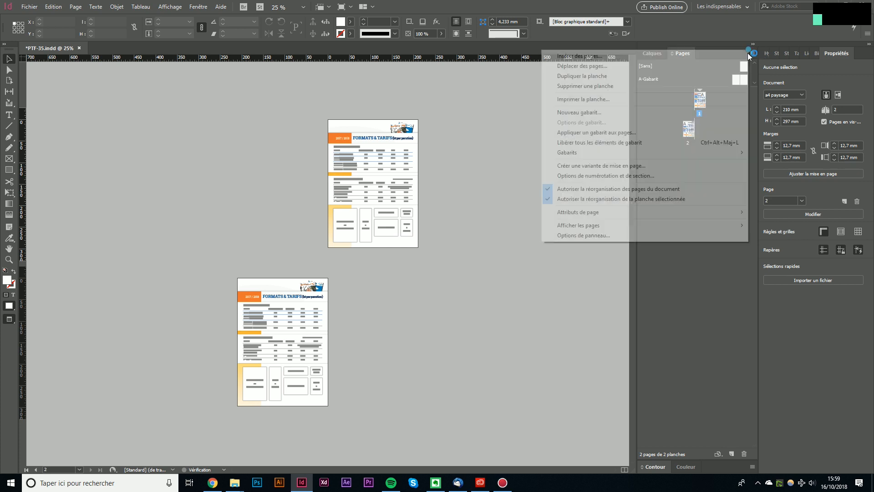
click(716, 322)
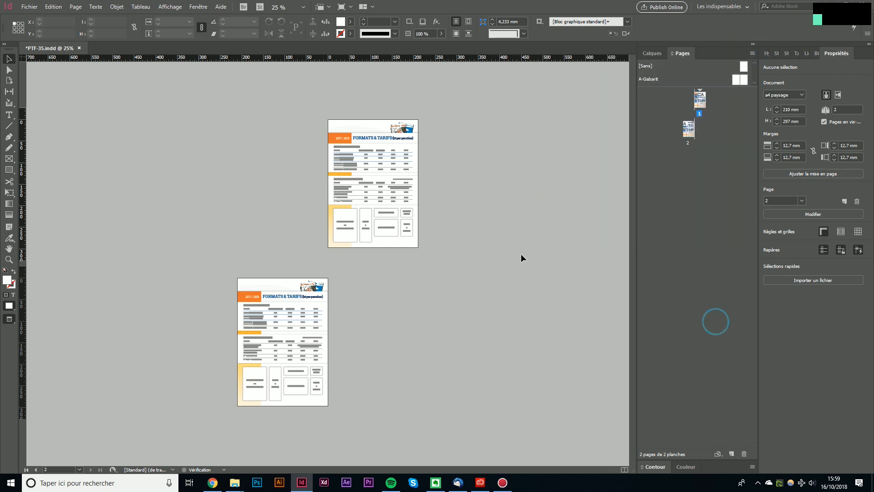
click(689, 129)
click(700, 102)
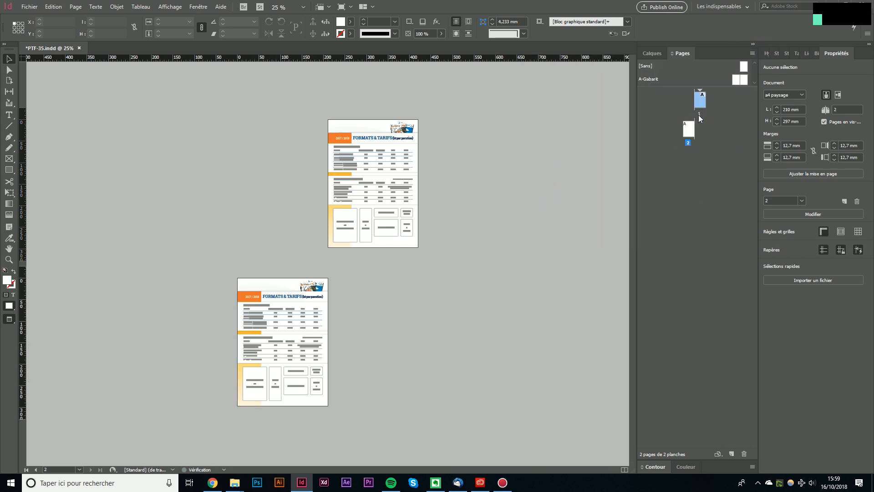
Step: Turn off facing pages and set the document's number of pages to 3
click(752, 53)
click(721, 297)
click(830, 123)
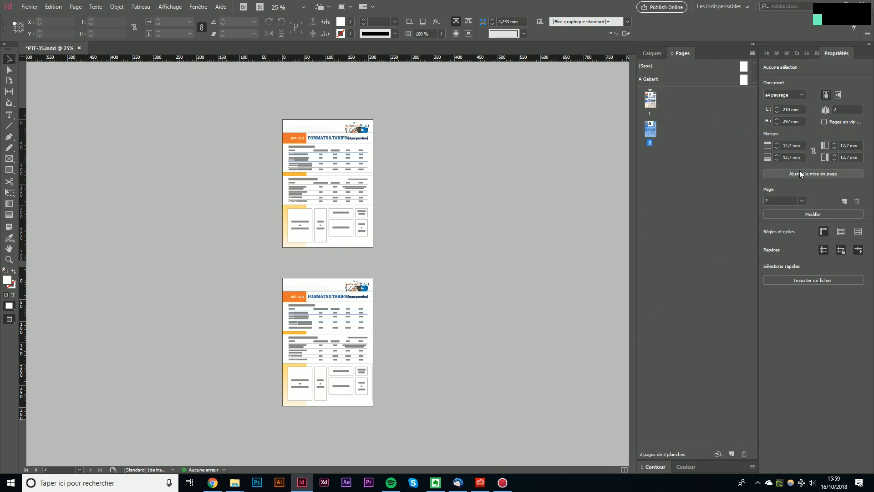
click(838, 111)
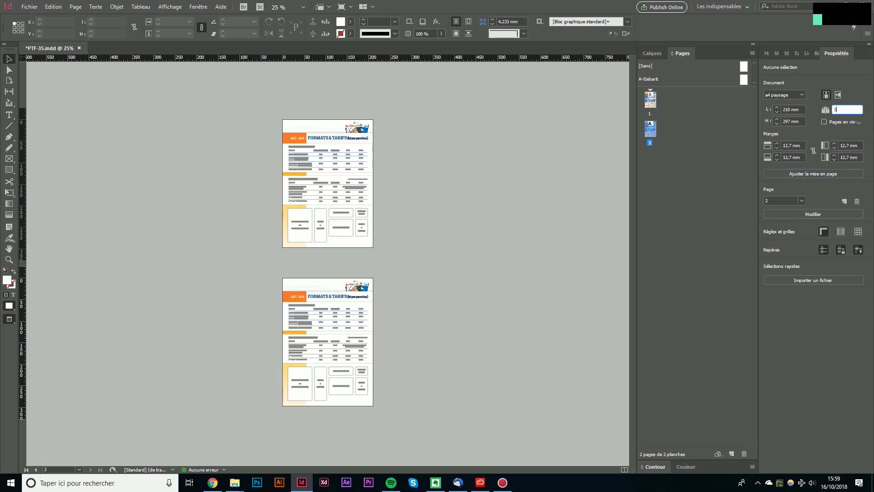
text(3)
key(Return)
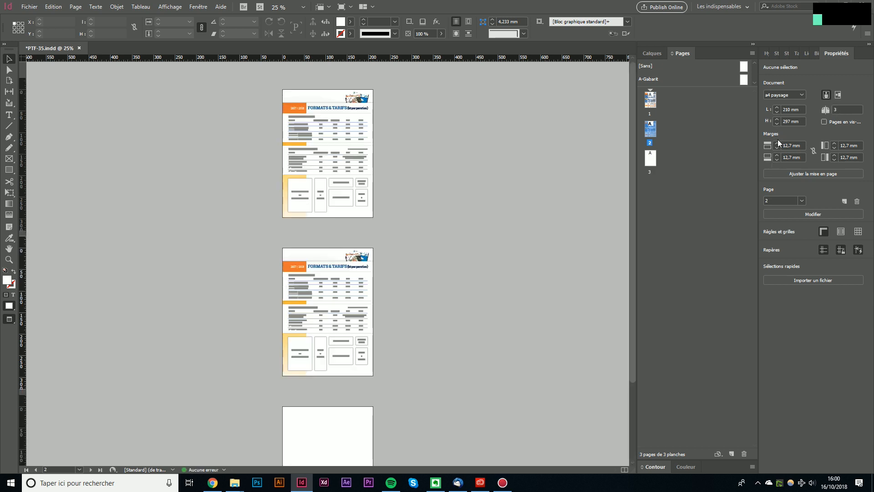
Step: Raise the document's top margin to 17 mm and look over the Adjust Layout settings without applying them
triple_click(777, 143)
click(822, 175)
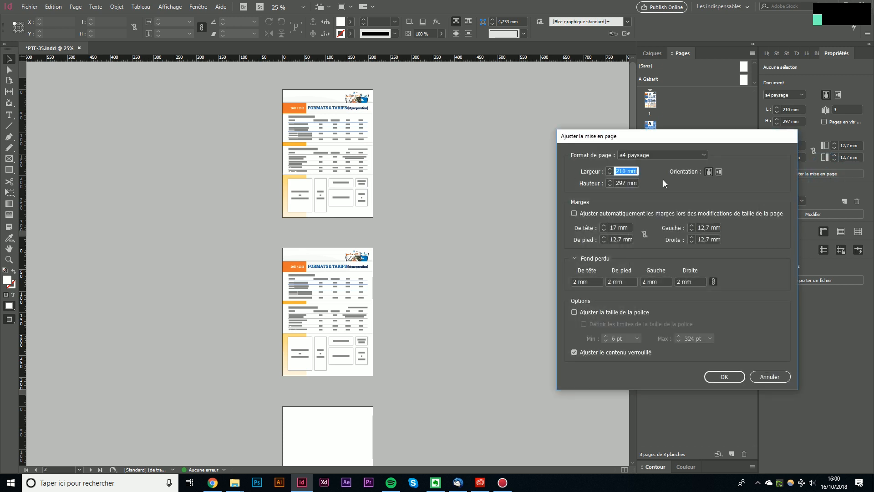
click(773, 377)
click(815, 174)
click(779, 374)
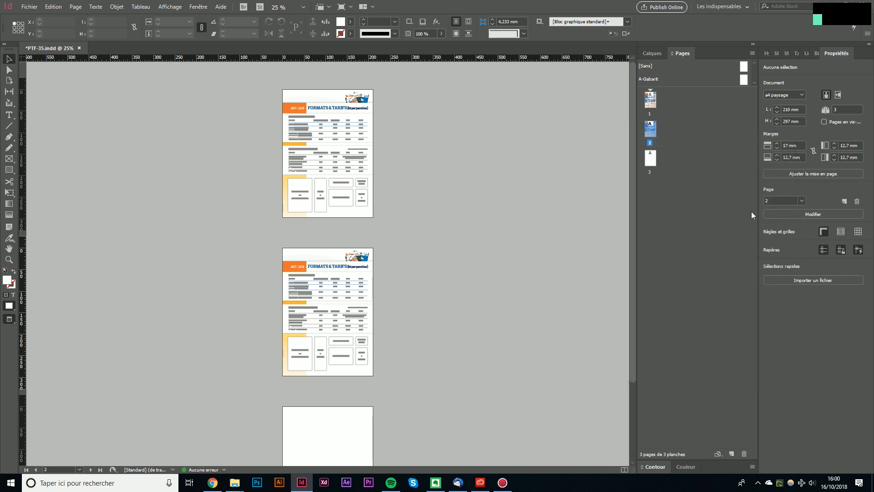
Step: Choose page 3 and after that page 1 as the page in the document properties
click(803, 200)
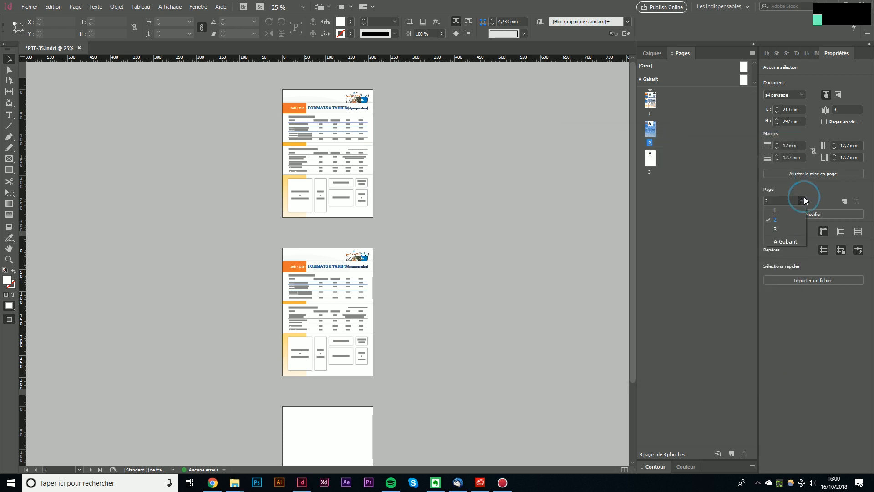
click(780, 230)
click(803, 200)
click(785, 210)
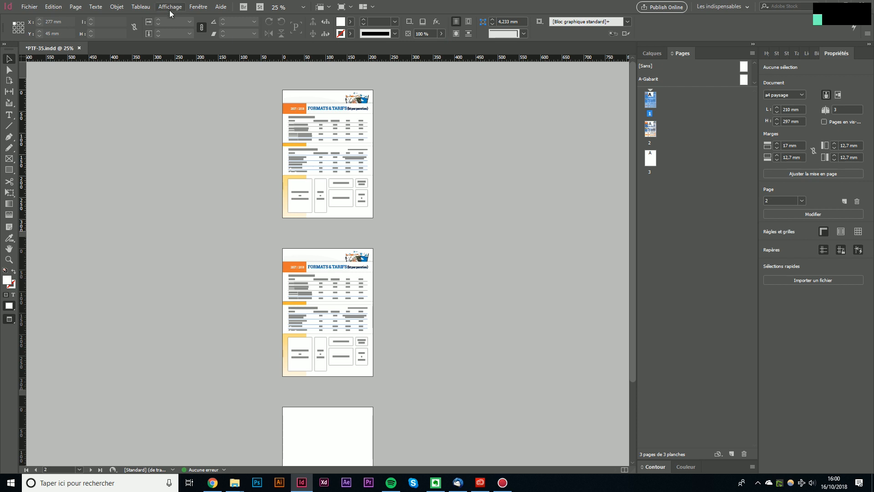
click(198, 7)
click(511, 226)
click(116, 6)
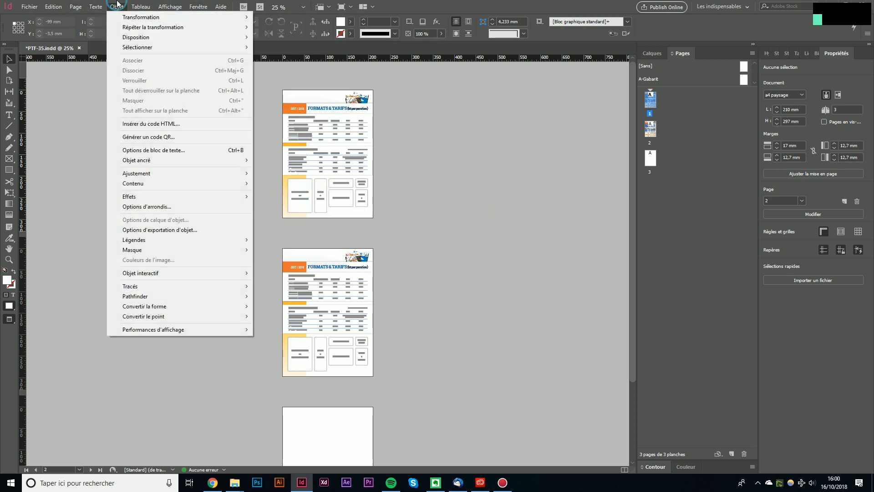
click(461, 189)
click(389, 95)
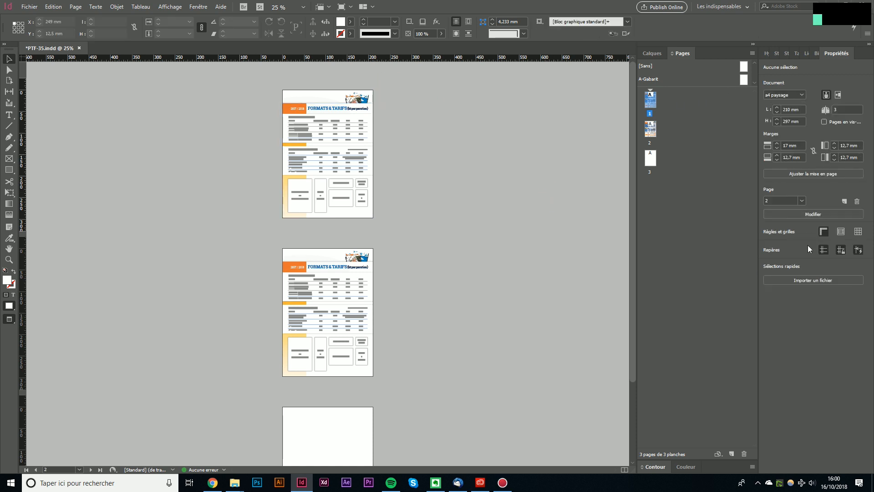
Step: Hide the rulers and show them again, and leave preview mode to display the frames and guides
click(823, 233)
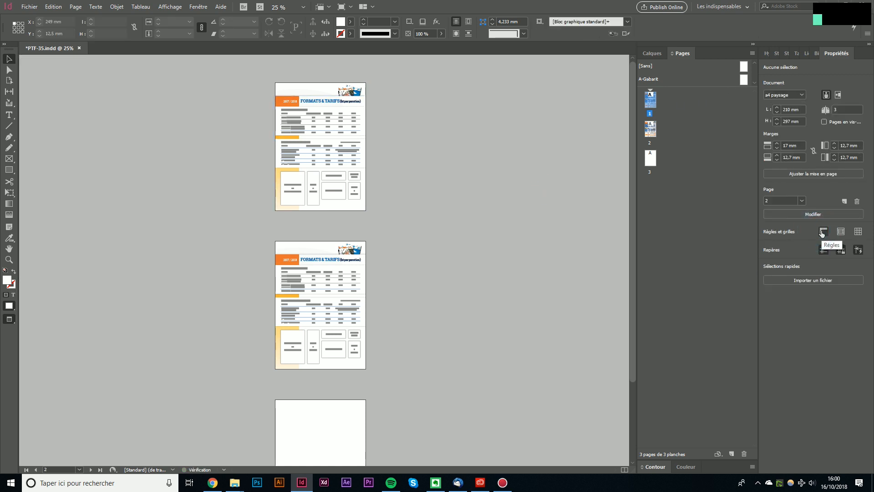
click(822, 232)
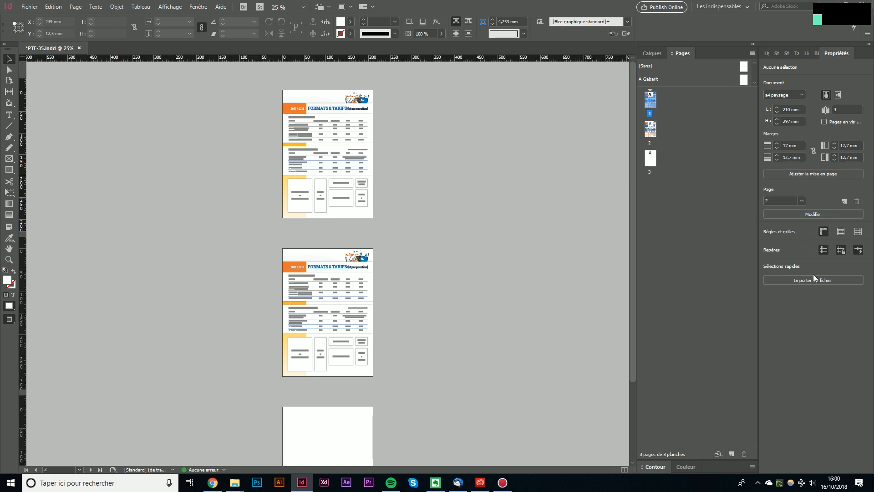
click(823, 232)
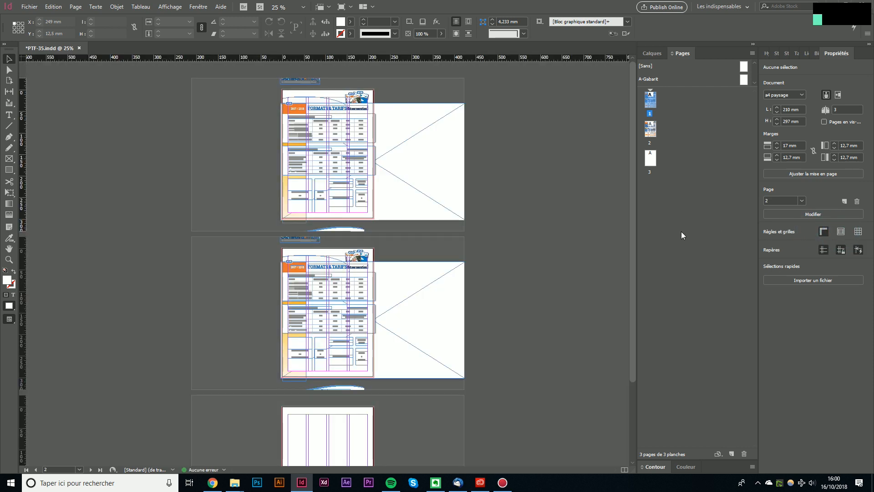
Step: Toggle the baseline grid, the document grid and the guides on and off in the document view
click(841, 233)
click(858, 232)
click(858, 232)
click(841, 232)
click(825, 250)
click(824, 251)
click(824, 250)
click(824, 251)
Step: Go to page 2 and undo the added third page and the top margin change
key(ctrl+equal)
scroll(387, 141, up, 5)
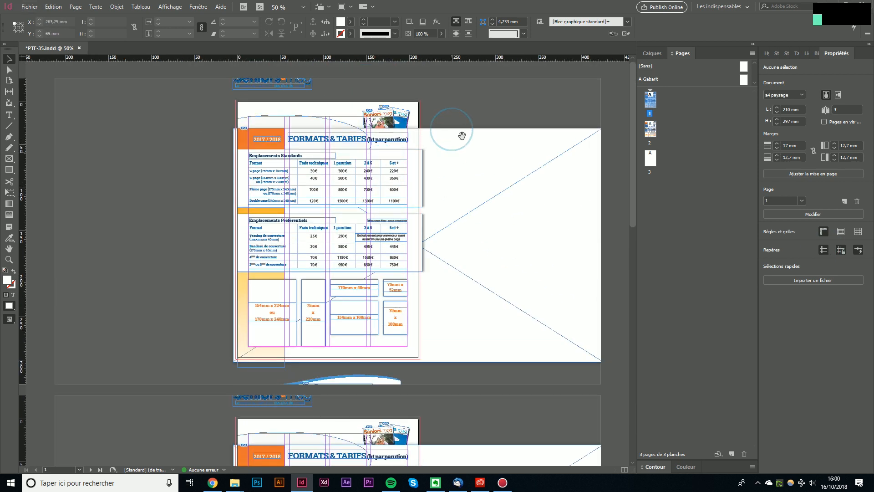
key(shift+Page_Down)
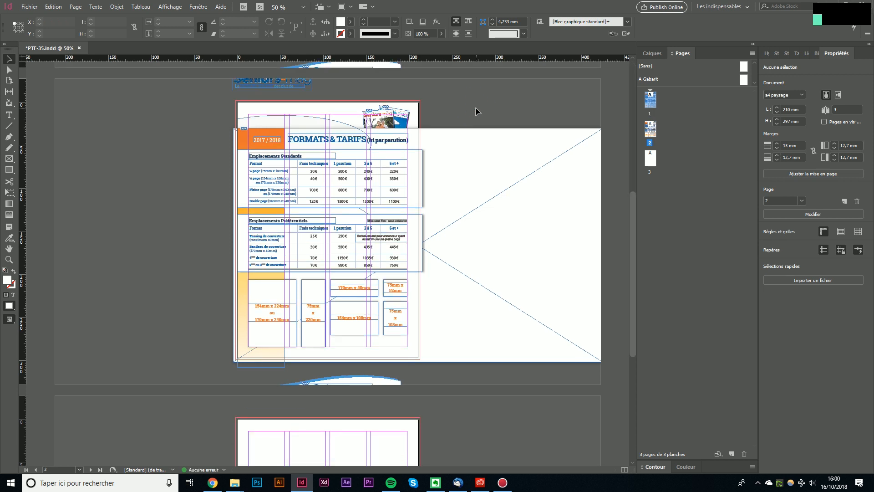
key(ctrl+z)
key(ctrl+equal)
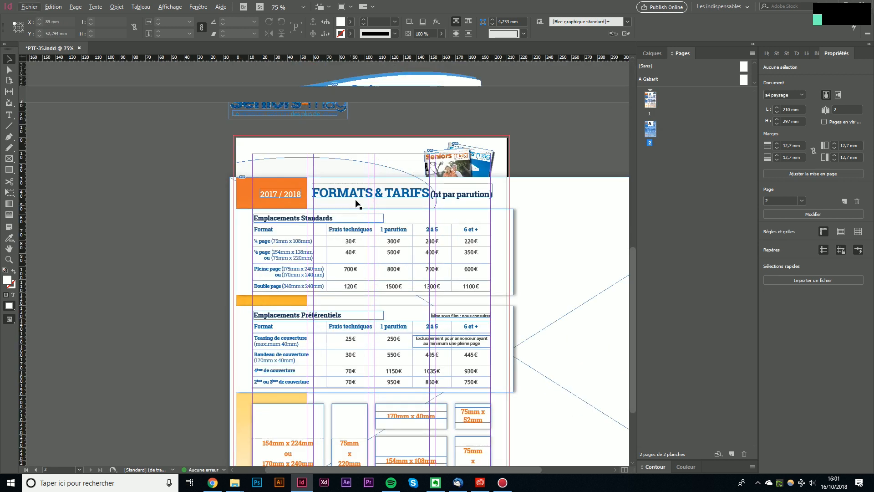
Step: Select the "FORMATS & TARIFS" title frame on page 2 and review its available paragraph and character styles
click(376, 194)
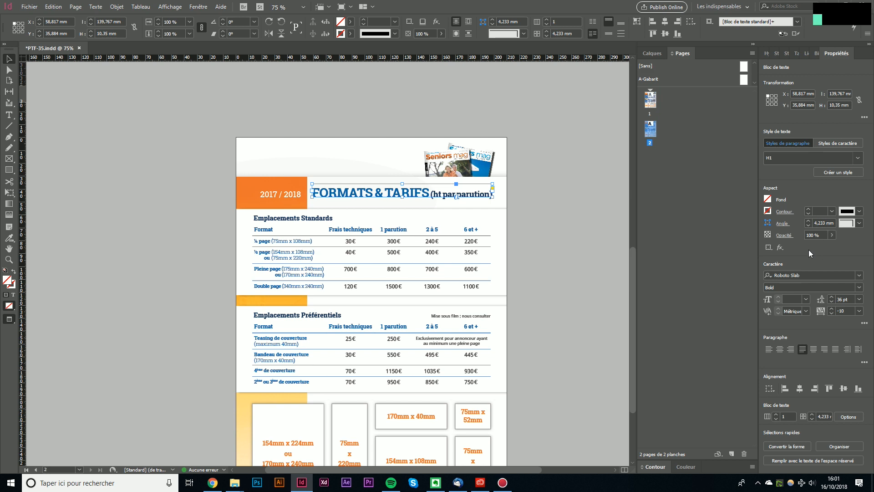
click(858, 157)
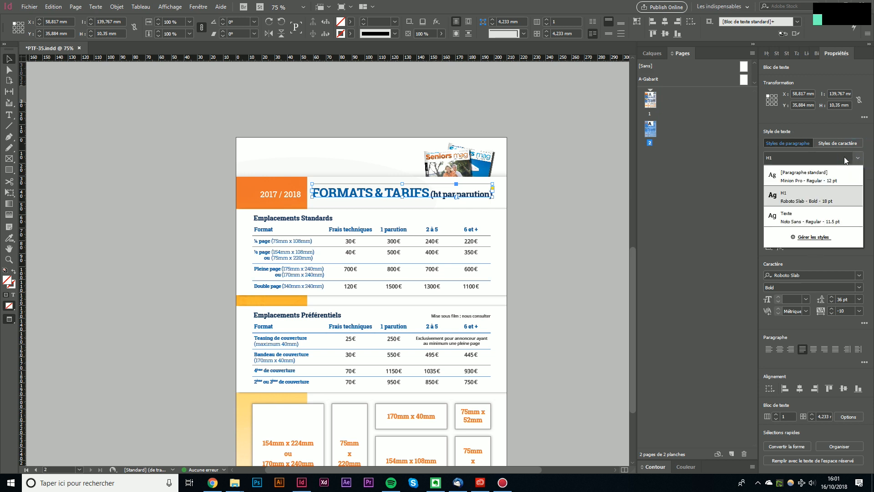
click(835, 202)
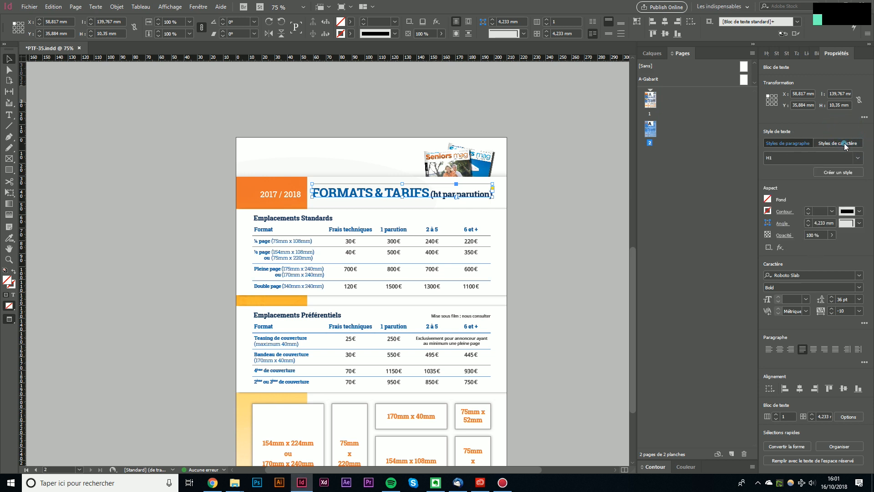
click(787, 142)
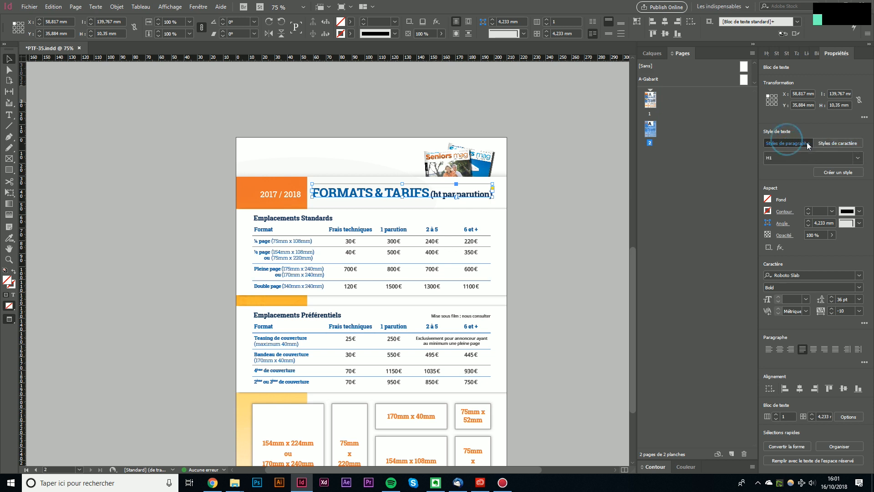
click(844, 162)
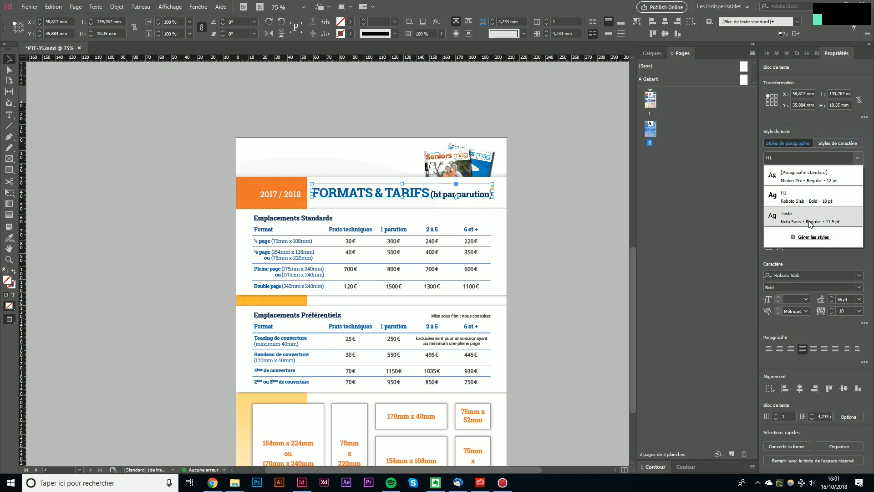
key(Escape)
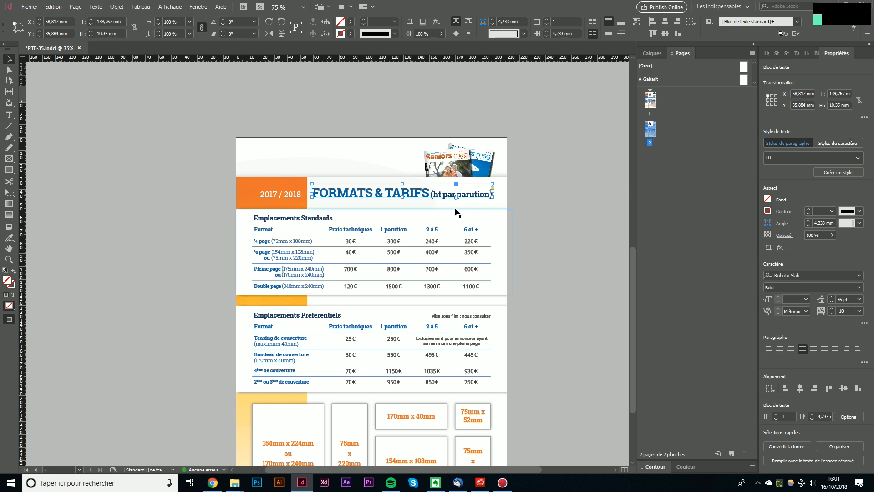
Step: Try the Texte paragraph style on the title, fit its frame to the text, and undo both changes
click(844, 158)
click(795, 218)
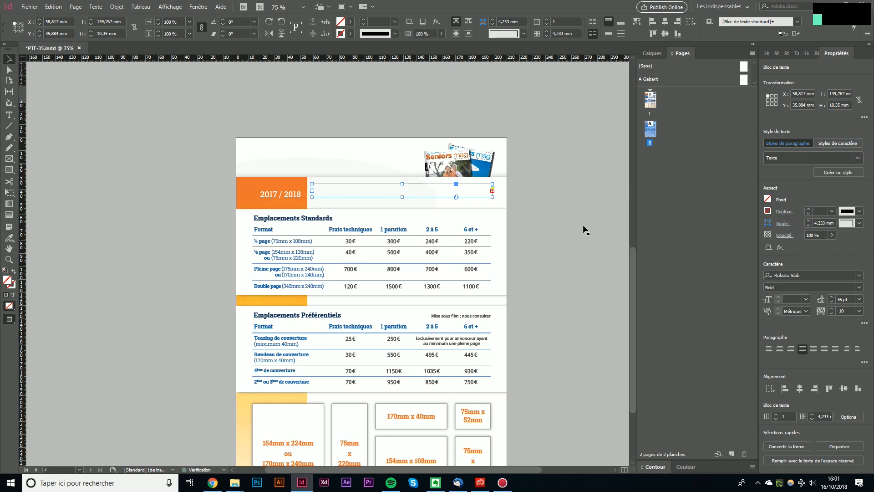
double_click(402, 197)
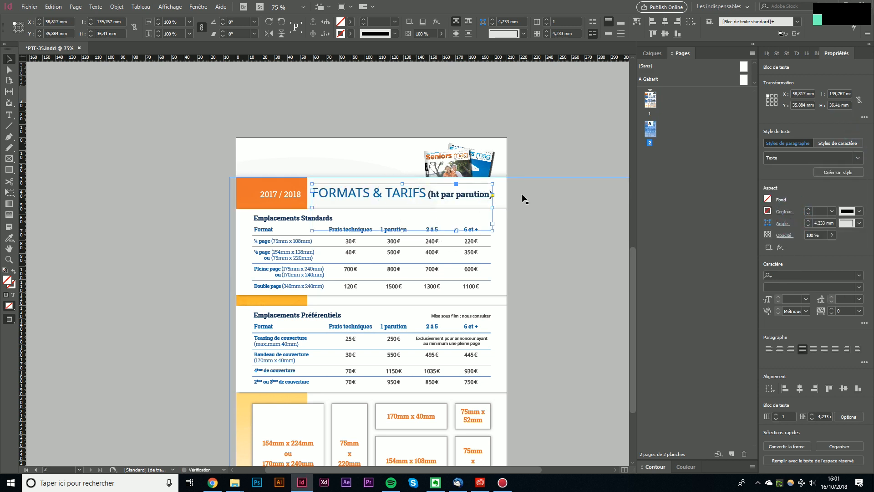
key(ctrl+z)
key(ctrl+z)
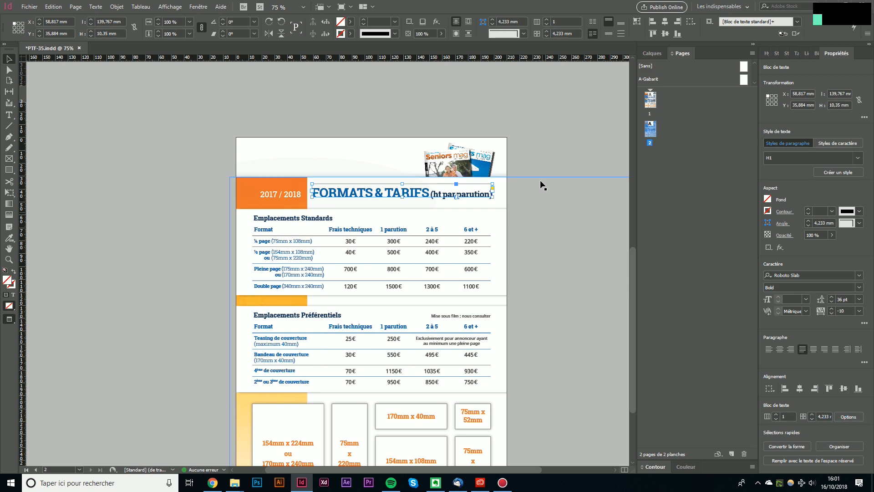
Step: Check the shapes offered for converting the title frame and deselect the frame
click(798, 449)
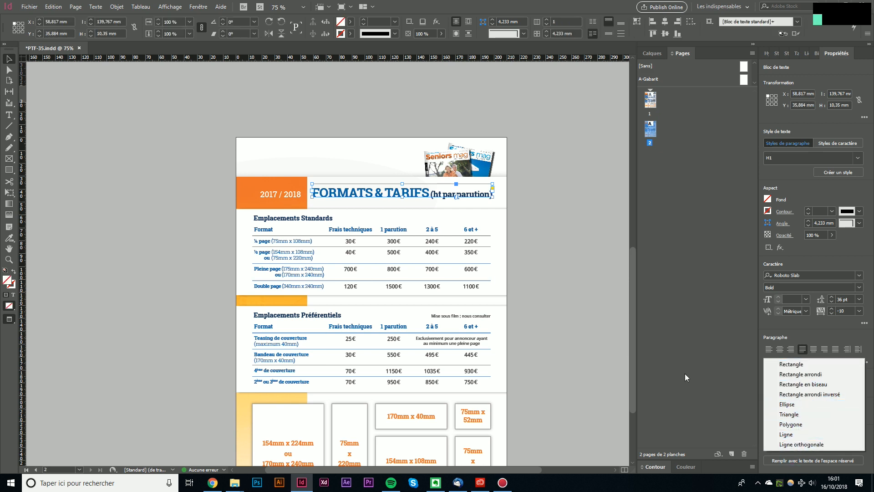
click(549, 183)
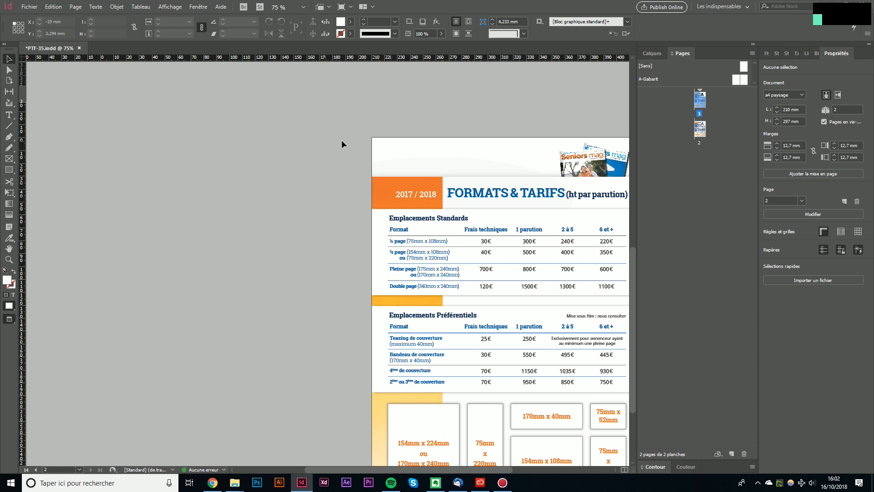
Step: Select the "FORMATS & TARIFS" title text, dismiss the Creative Cloud notice, and browse the installed fonts with live preview
click(419, 187)
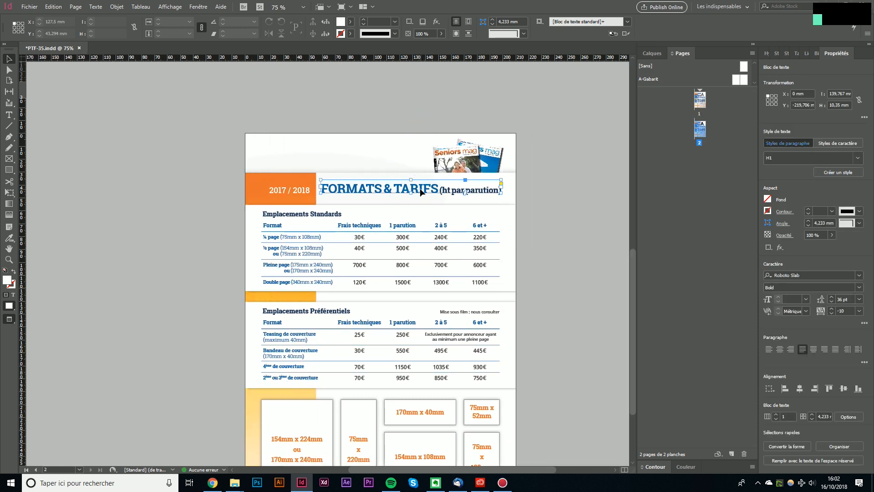
double_click(414, 187)
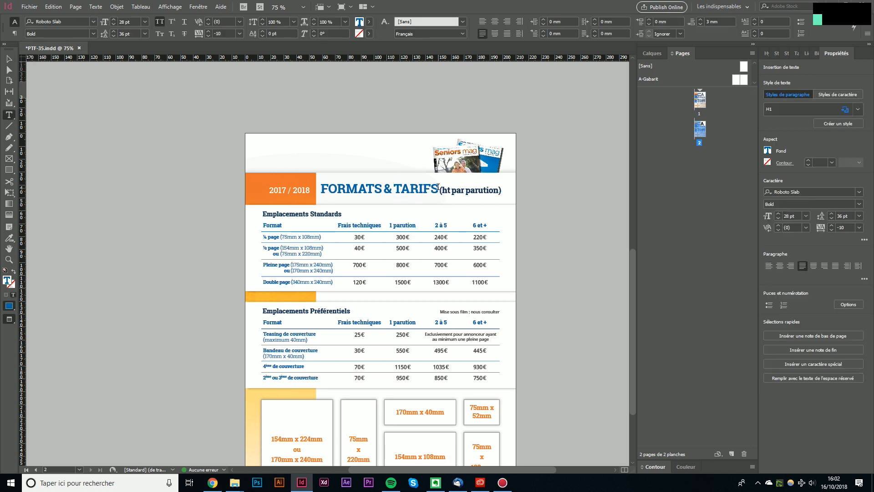
key(ctrl+a)
click(94, 21)
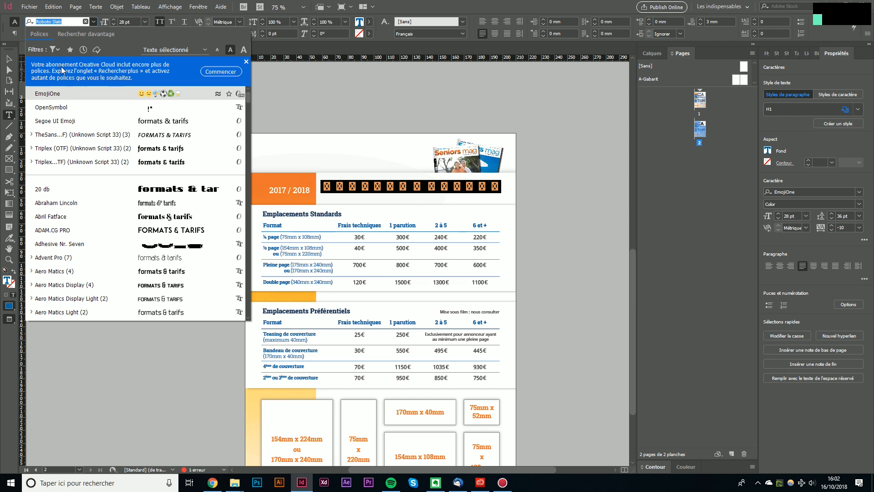
click(246, 61)
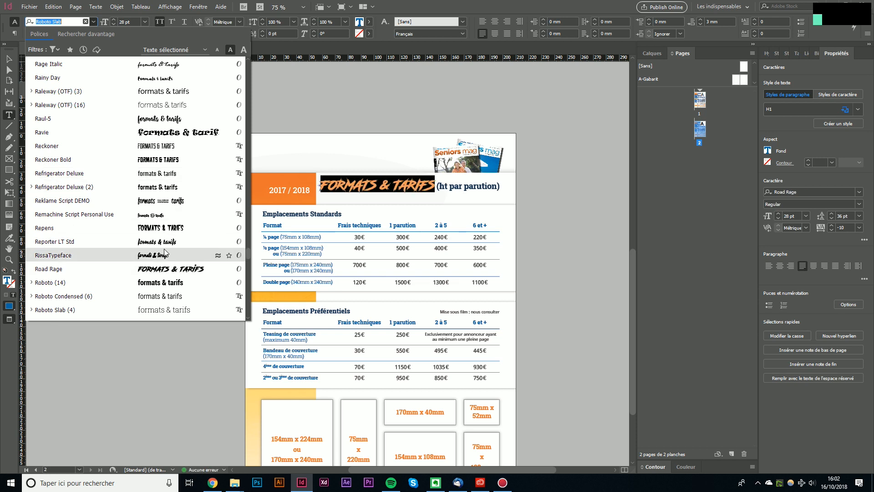
Step: Browse the additional Adobe fonts and preview them on the selected title text
click(91, 35)
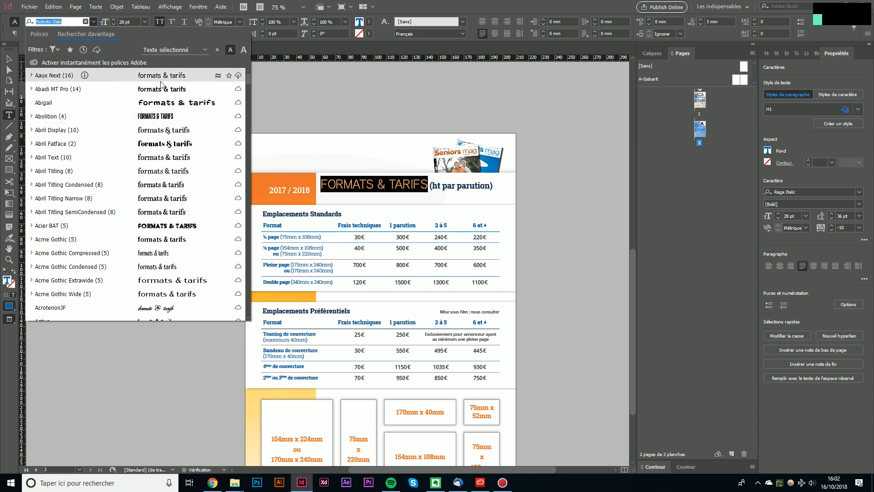
key(Return)
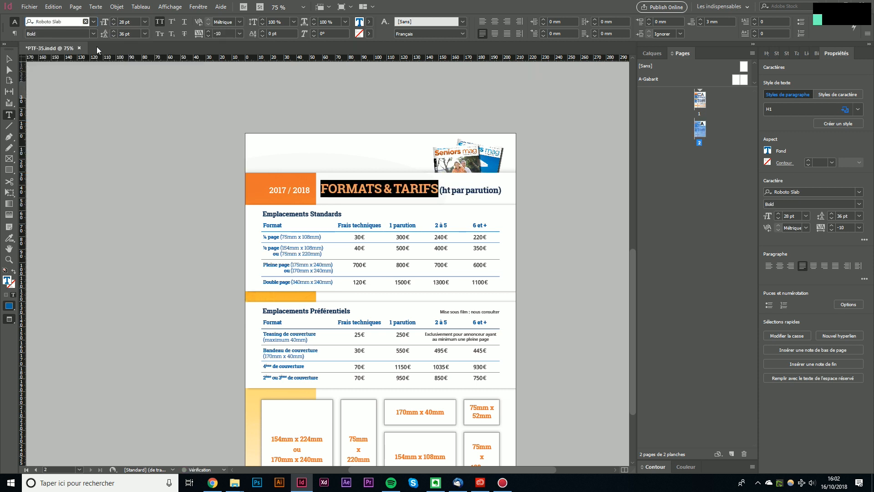
click(94, 21)
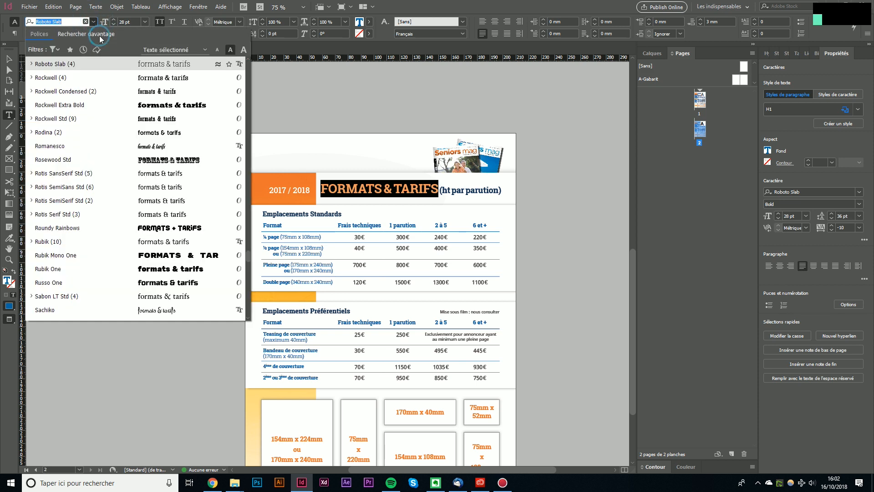
click(100, 36)
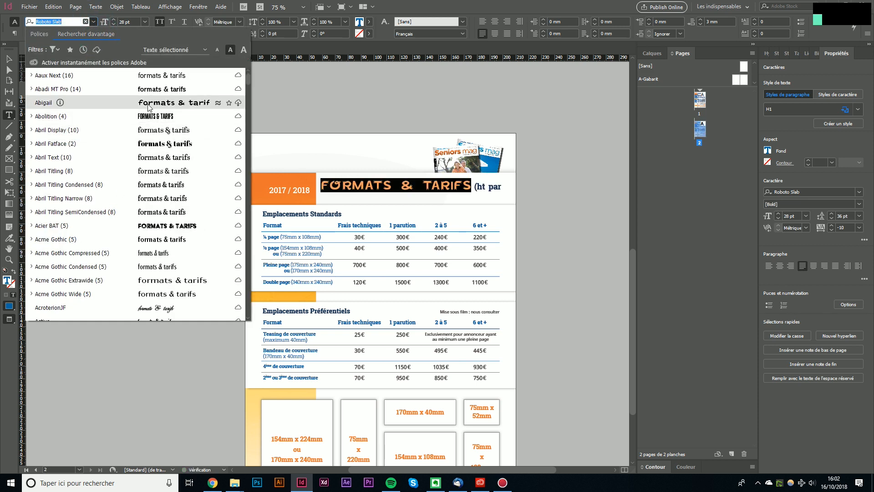
Step: Filter the Adobe fonts by sans serif, and switch the filter to Égyptienne slab serif with medium weight
click(54, 49)
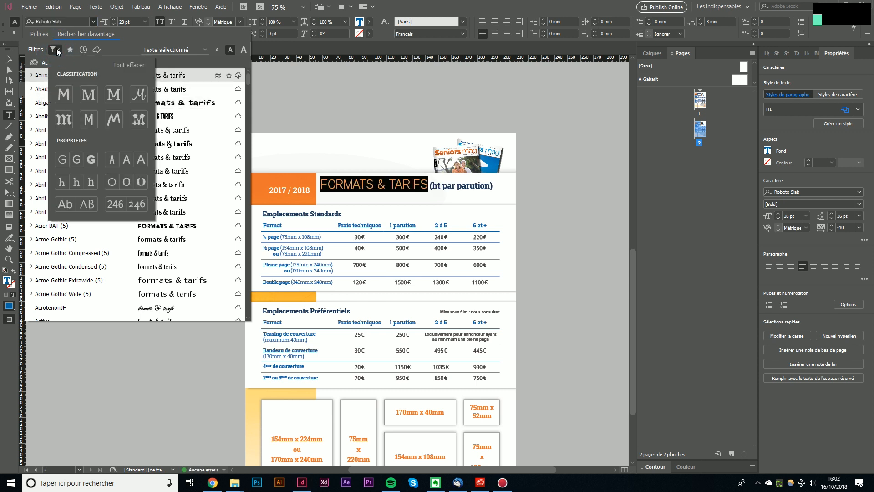
click(63, 97)
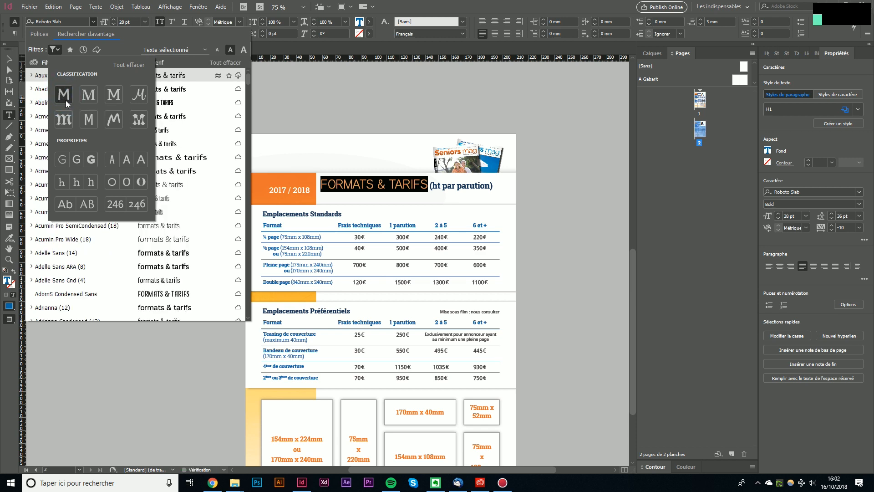
click(118, 96)
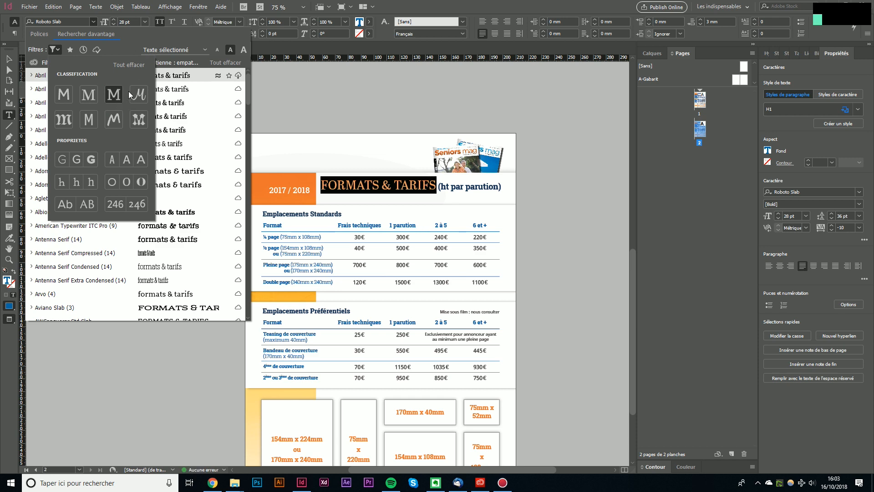
click(62, 161)
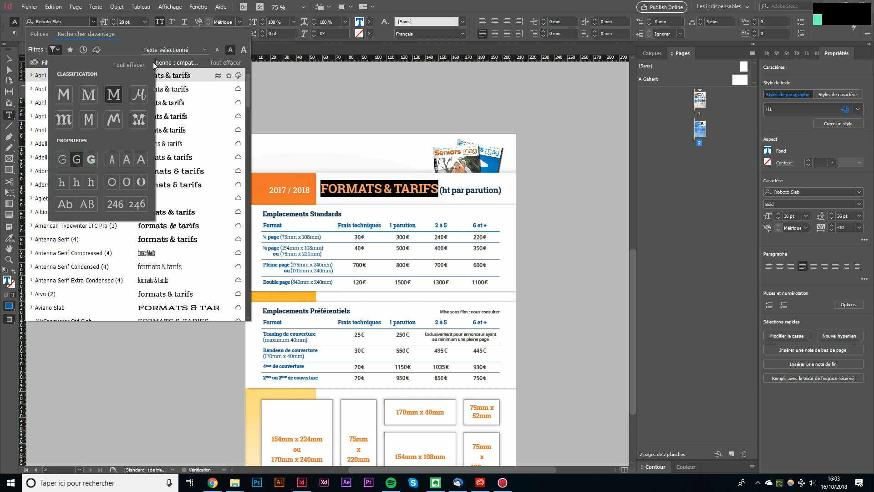
Step: Filter the Adobe fonts to the Cursive classification, preview the script fonts, and deselect the title without applying one
click(54, 49)
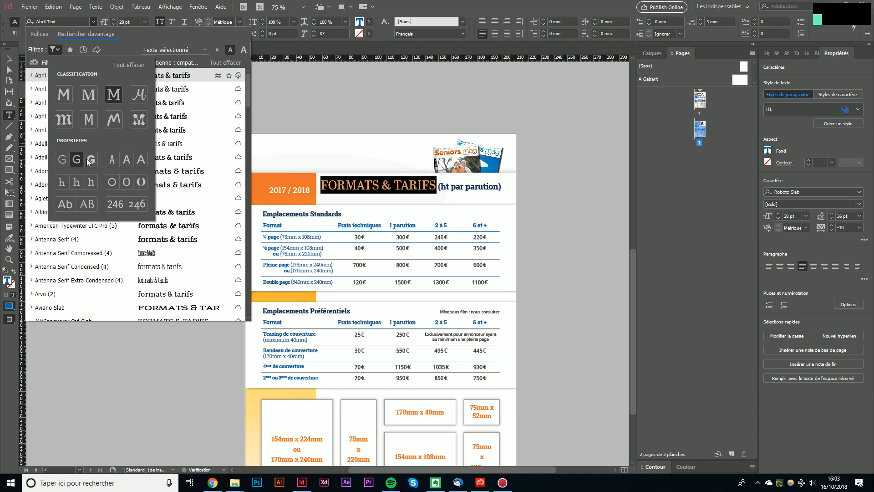
click(140, 96)
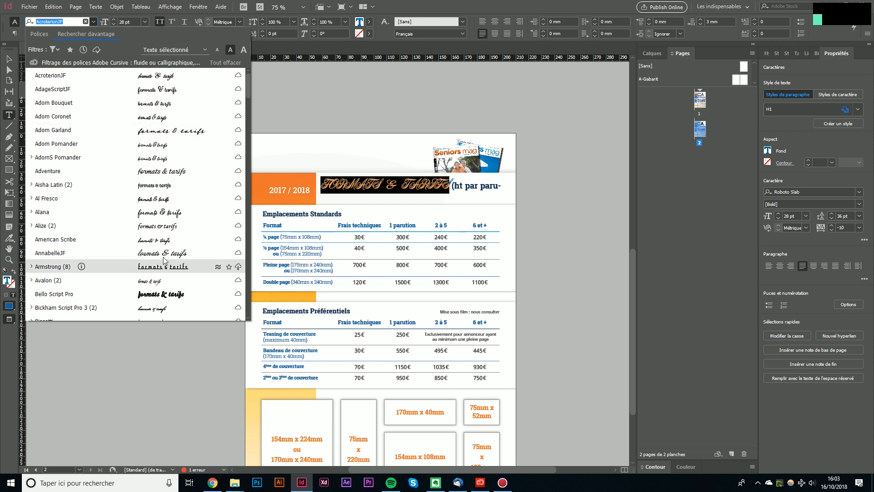
scroll(155, 262, down, 4)
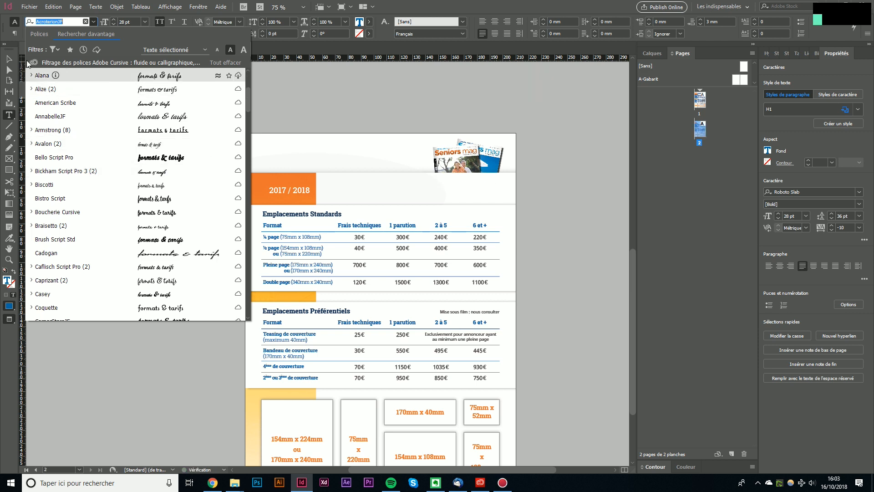
click(7, 58)
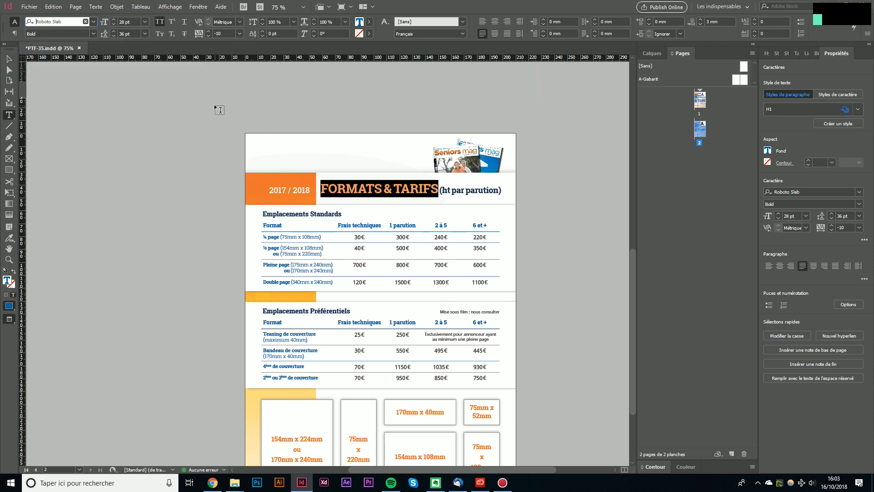
click(14, 60)
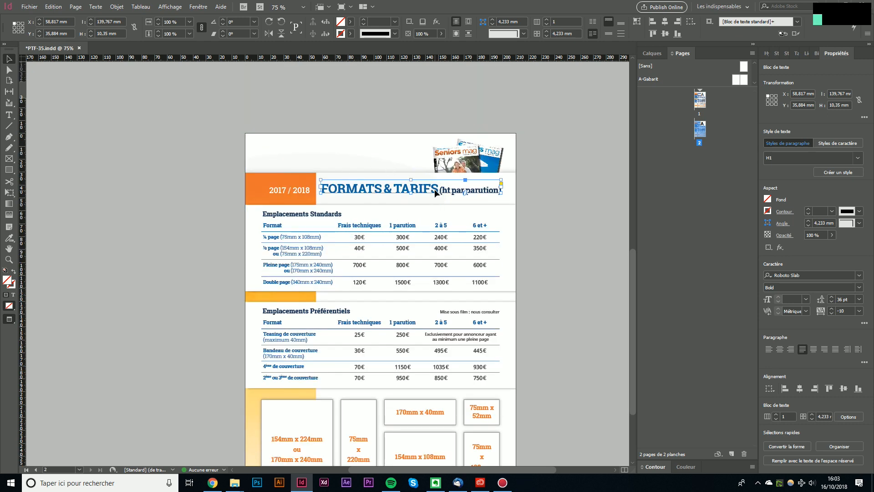
click(208, 126)
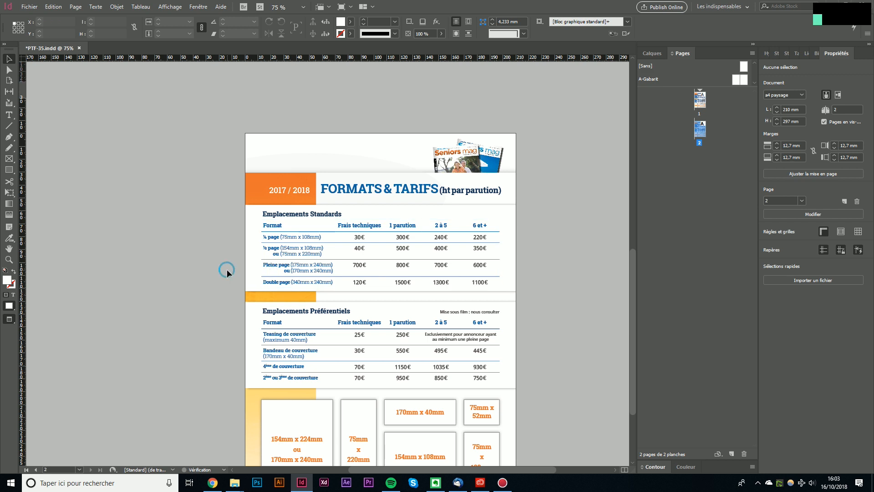
Step: Show frames and guides, and insert a footnote in the ¼ page format cell of the Emplacements Standards table
key(w)
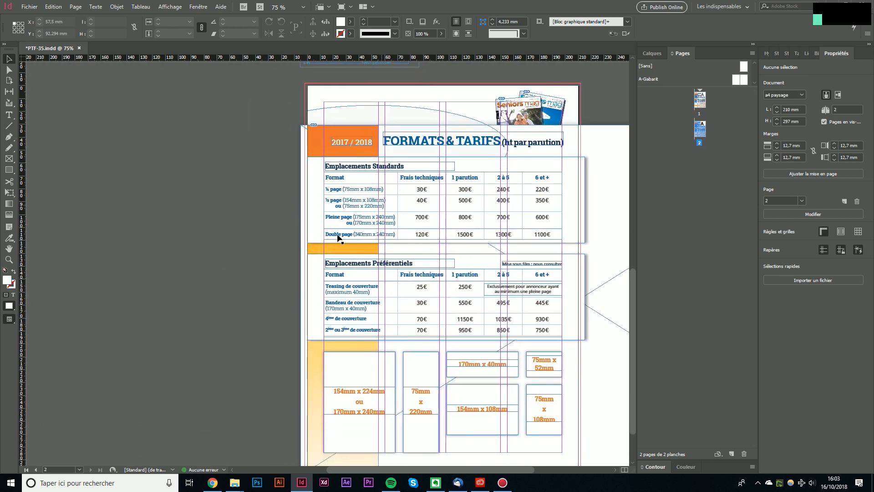
click(312, 173)
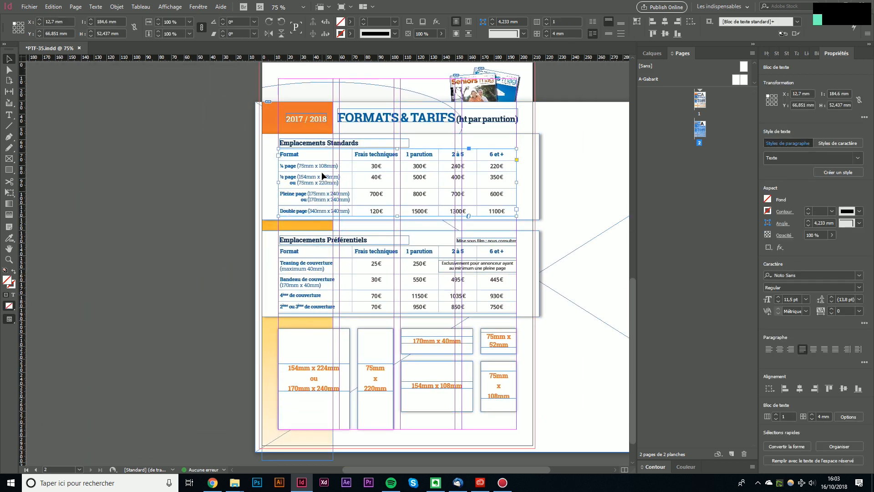
click(211, 205)
click(312, 183)
double_click(319, 167)
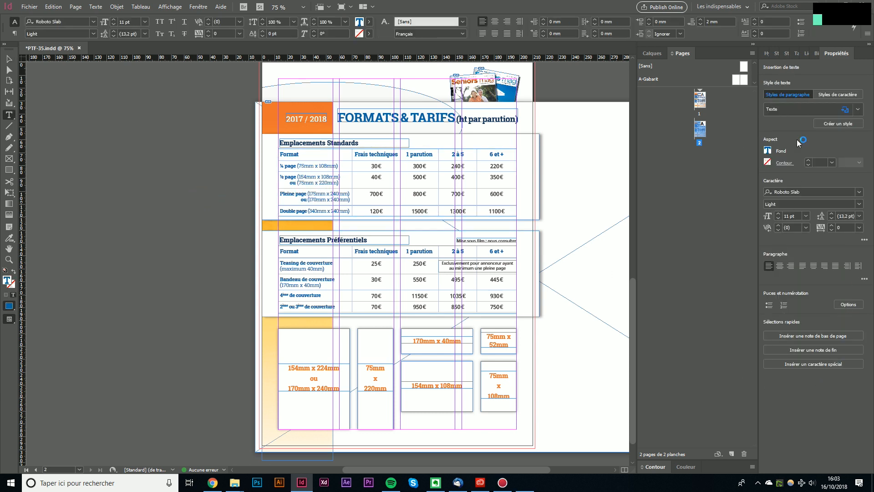
click(824, 337)
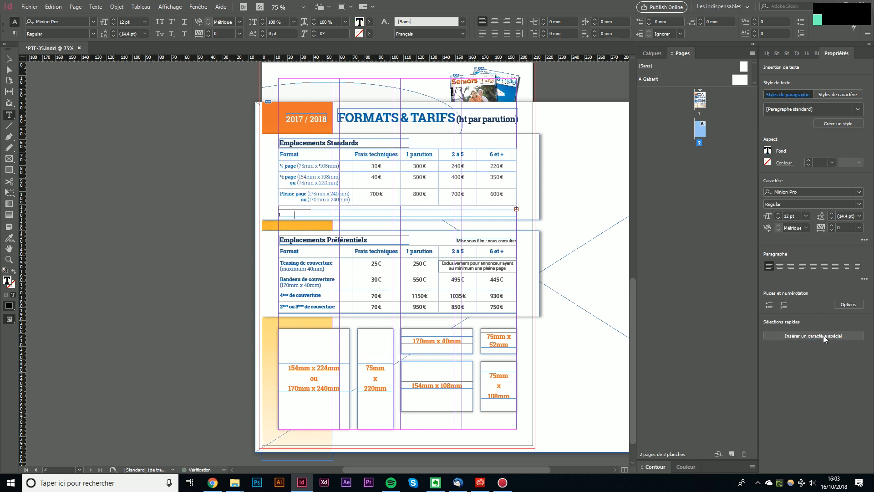
Step: Extend the Emplacements Standards text frame downward to about 63.7 mm high and deselect it
click(7, 62)
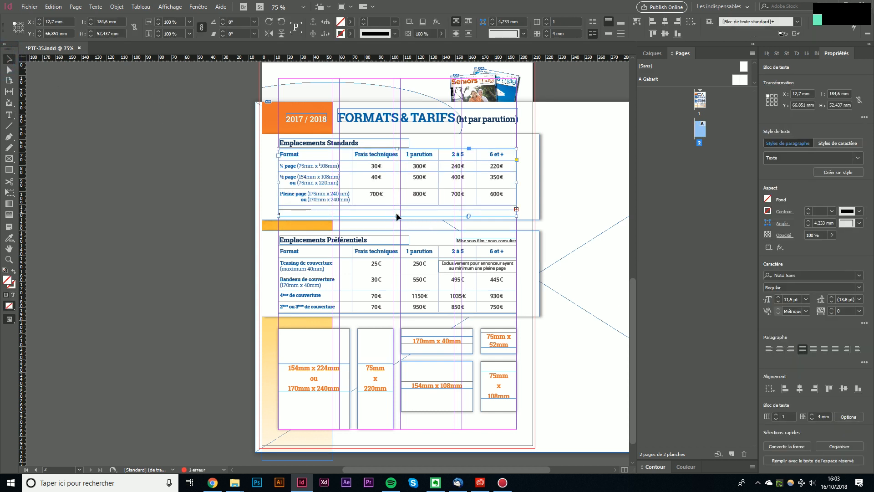
drag(397, 220, 397, 229)
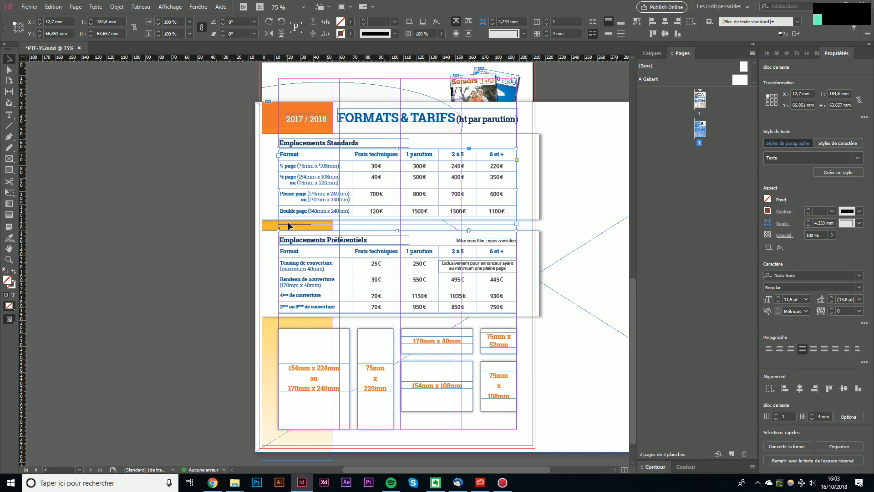
click(211, 190)
Step: Create a four-column, four-row table about 126.5 mm wide and 78.5 mm high on the pasteboard beside the page
click(141, 7)
click(152, 14)
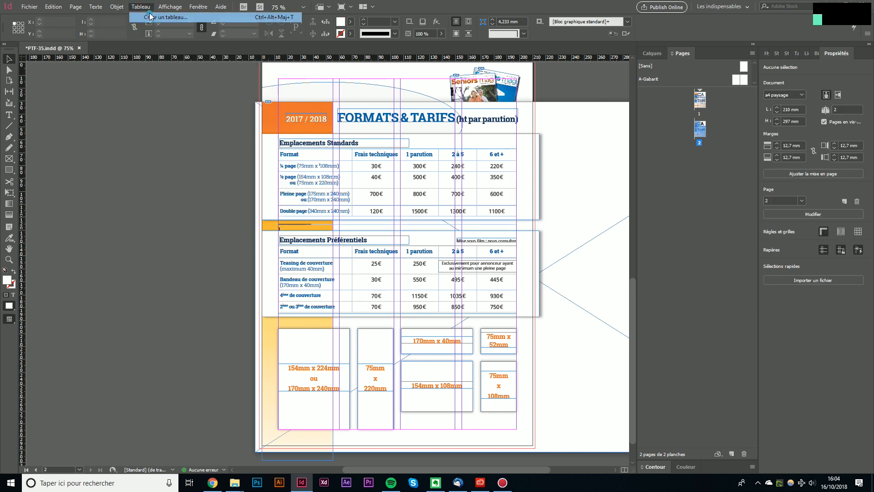
click(501, 209)
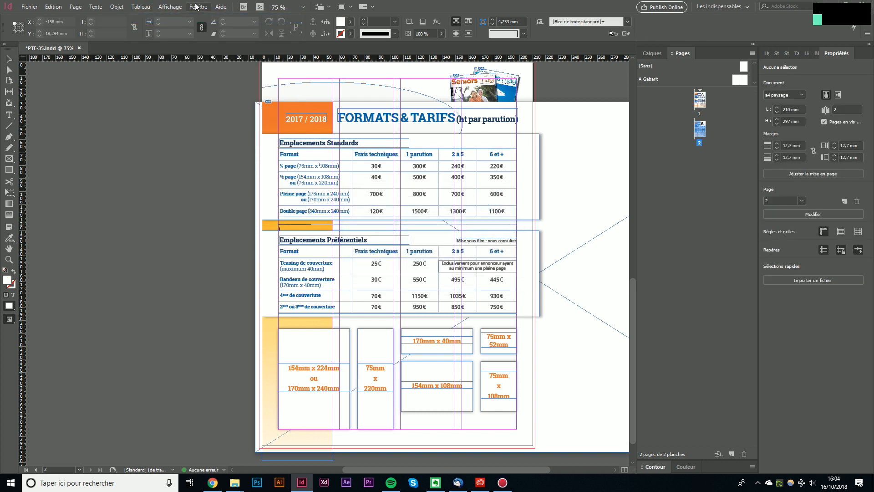
drag(53, 95, 217, 196)
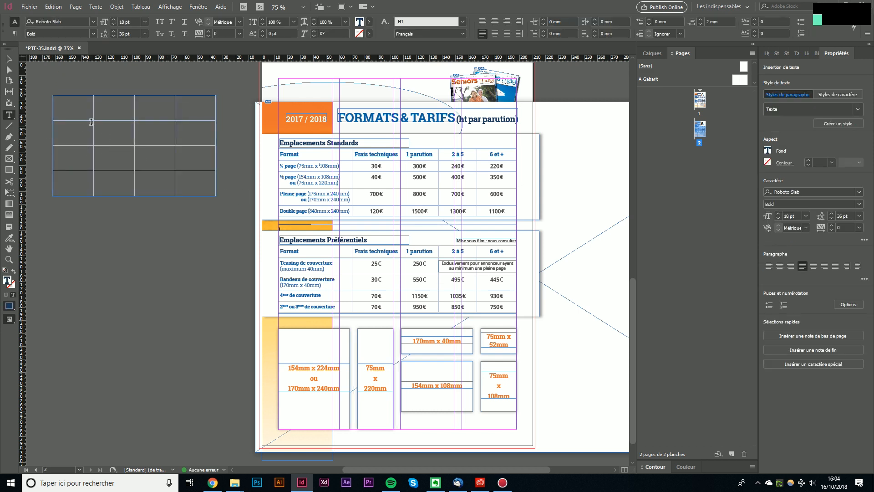
Step: Insert footnotes in the first three cells of the new table's top row and an endnote in the second row
click(824, 336)
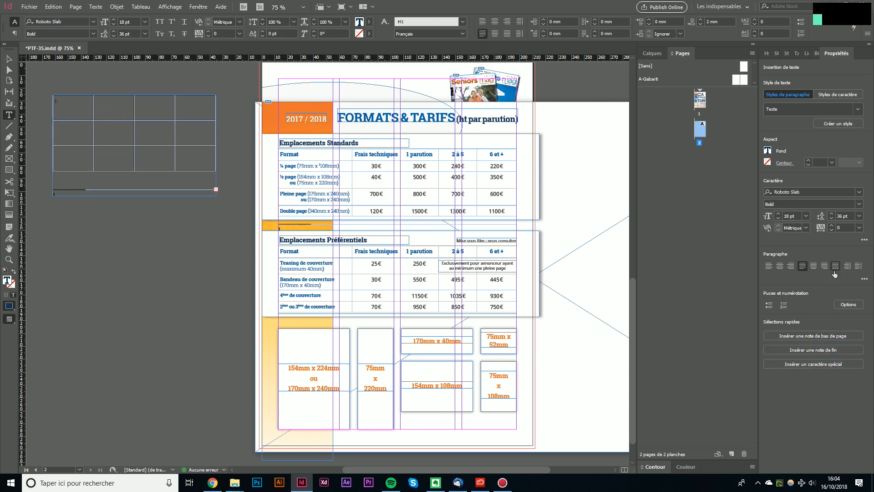
click(831, 336)
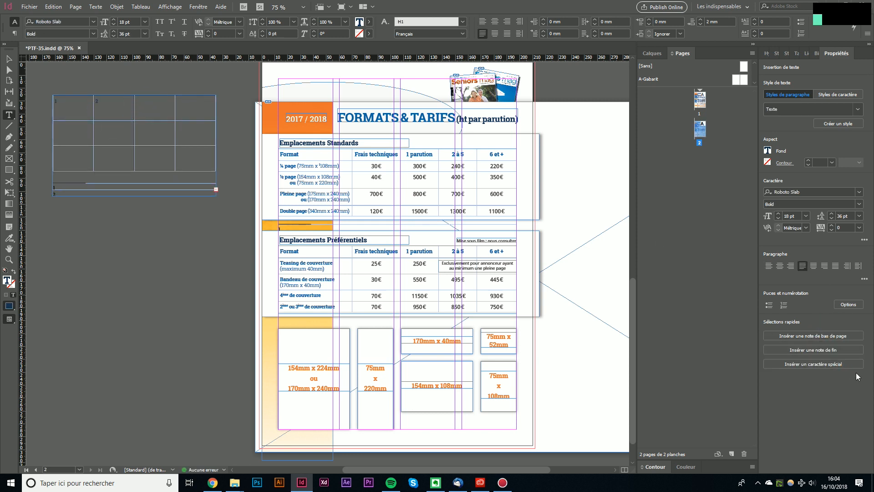
click(832, 337)
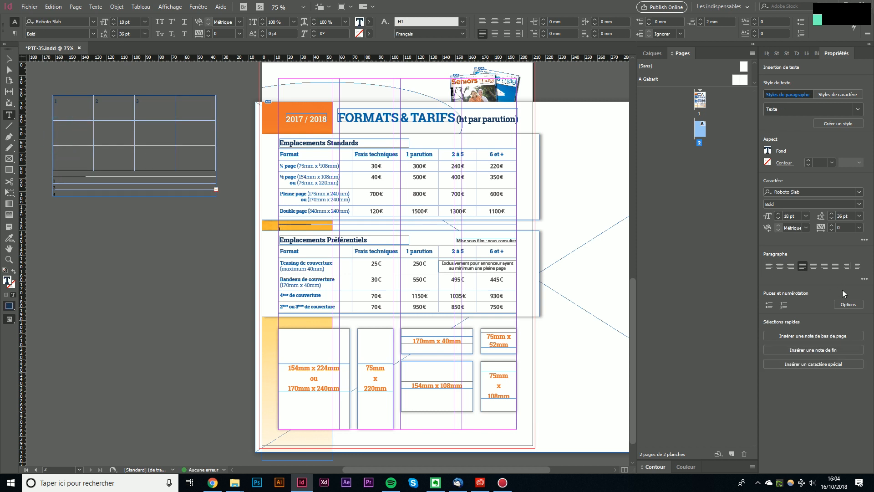
click(818, 354)
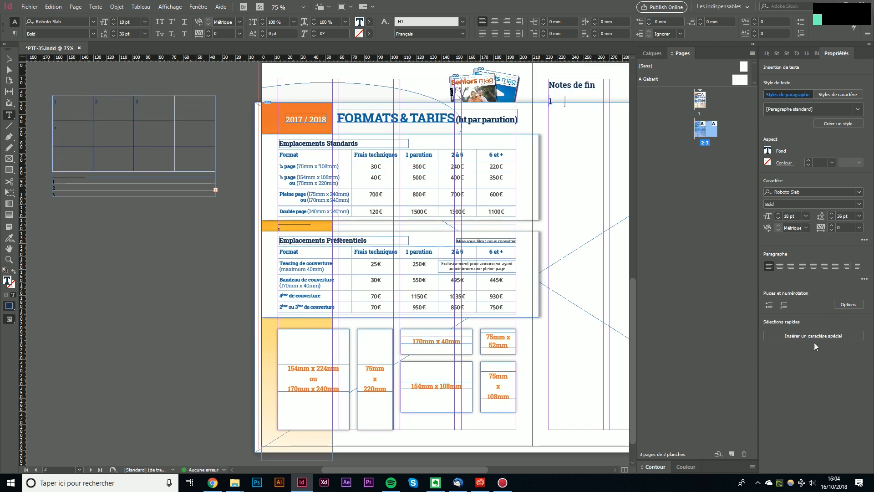
Step: Insert a copyright symbol in the second cell of the new table's top row, and remove the table from the pasteboard
click(119, 112)
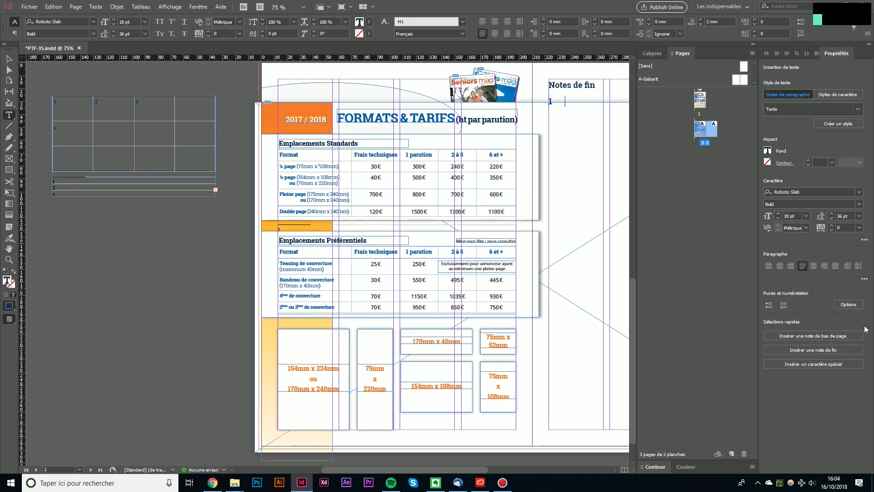
click(820, 366)
mouse_move(805, 377)
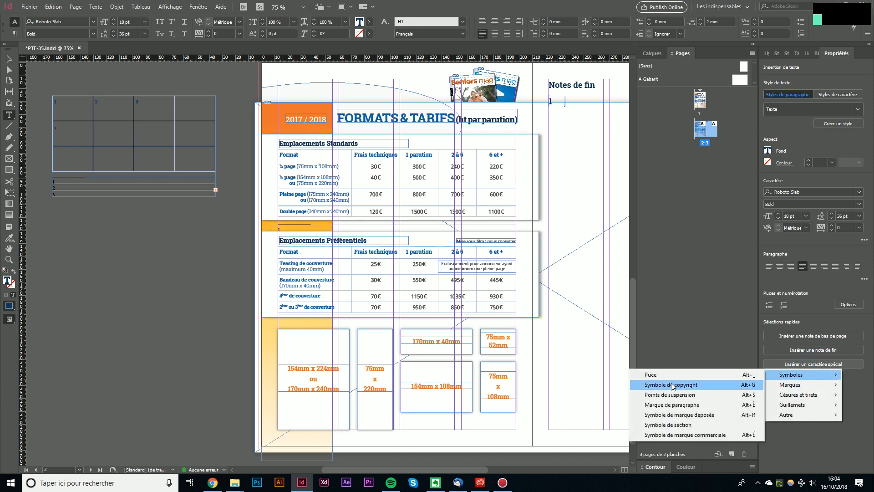
click(701, 385)
click(9, 58)
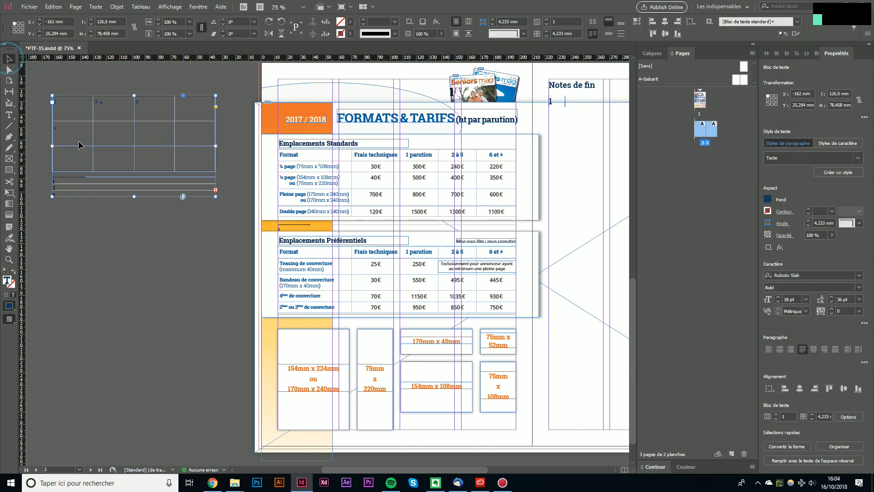
click(167, 234)
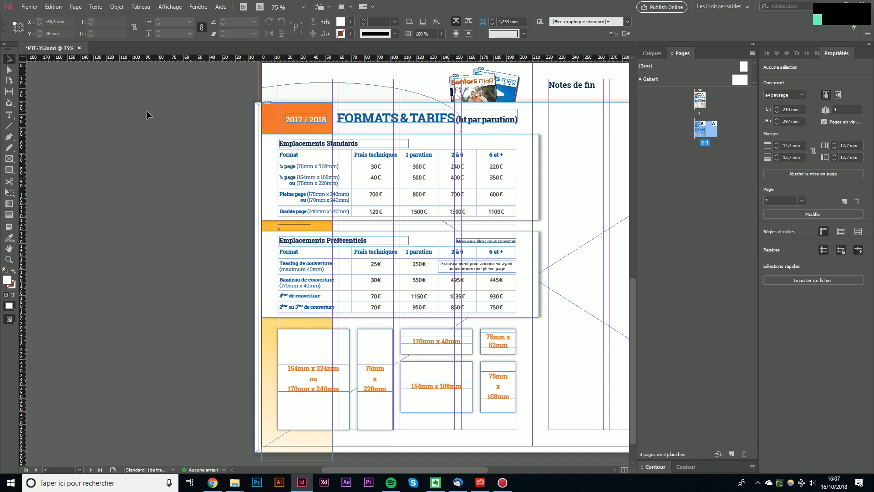
Step: Create a text frame about 133.5 mm wide and 193.3 mm high on the pasteboard beside the page, filled with placeholder text
key(t)
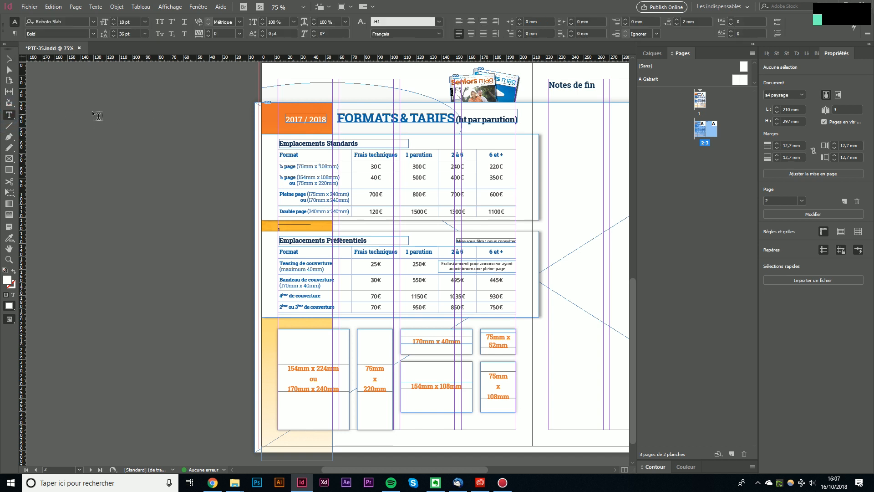
drag(64, 97, 236, 347)
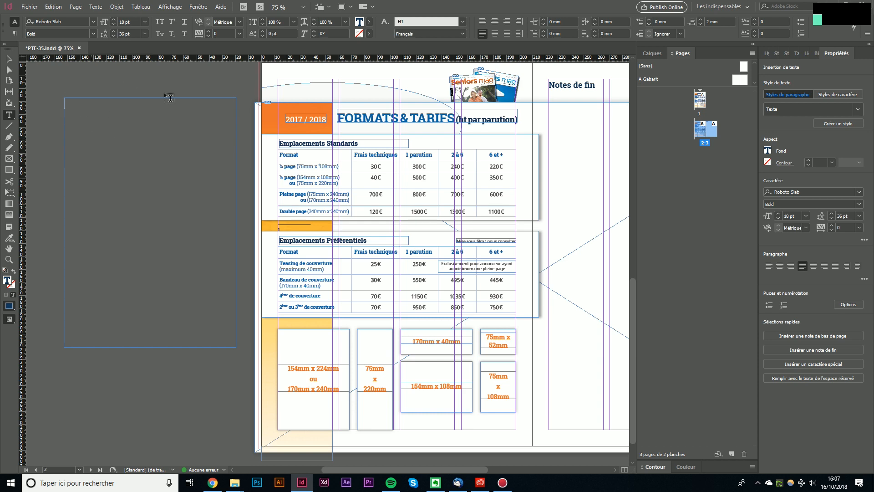
click(95, 7)
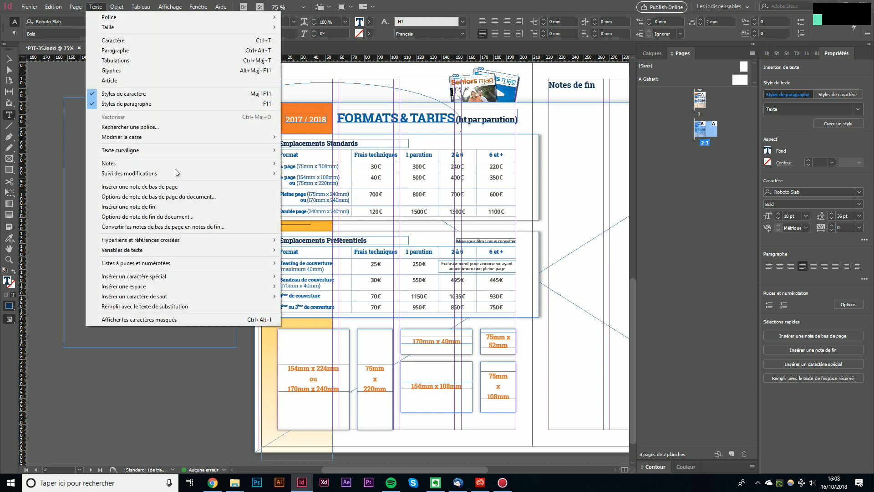
click(180, 306)
Step: Delete the end of the placeholder text and start a new paragraph at "Ut autento", leaving the frame selected as an object
drag(146, 155, 183, 256)
key(BackSpace)
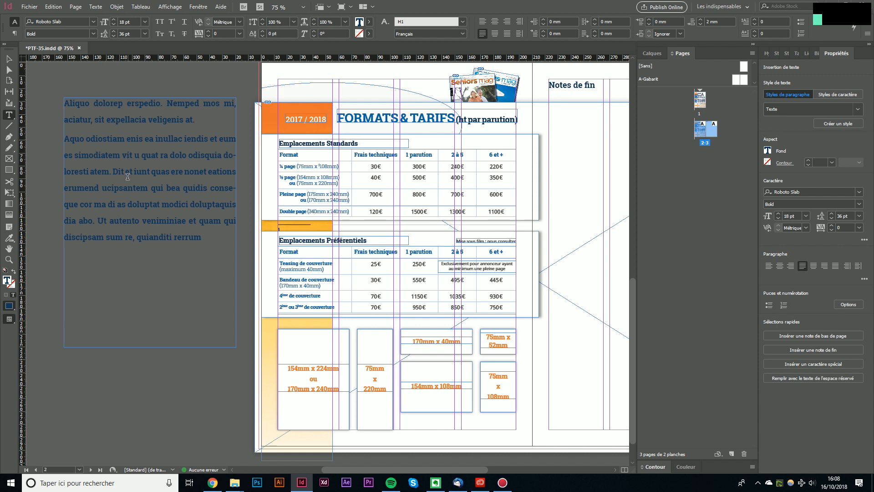
click(97, 221)
key(Return)
drag(123, 103, 150, 256)
key(Escape)
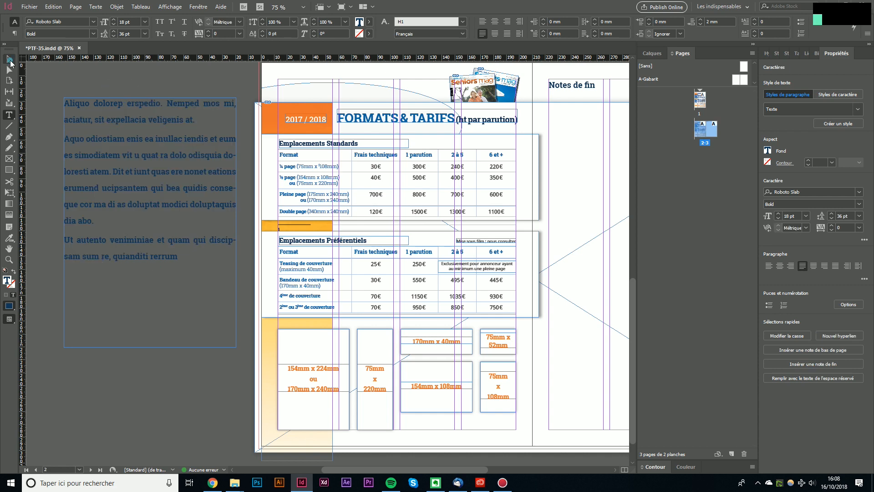
Step: Display the paragraph styles and open the Texte style for editing
key(F11)
drag(640, 167, 589, 115)
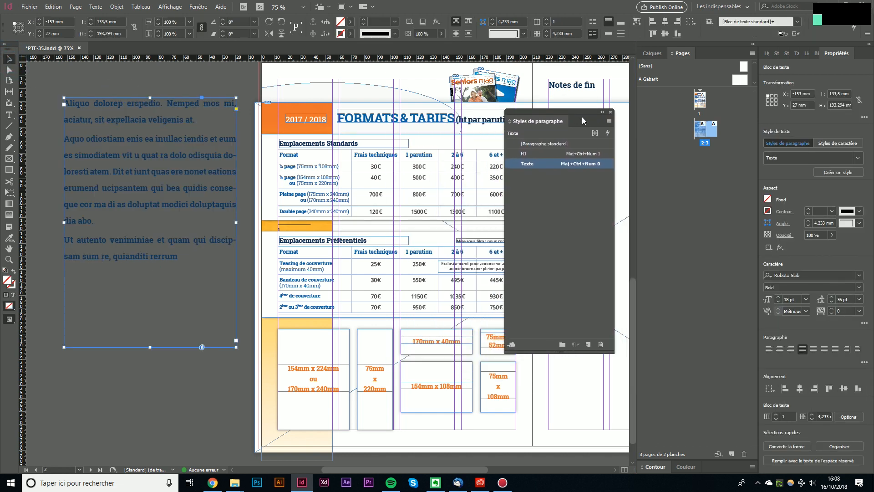
click(571, 188)
click(551, 165)
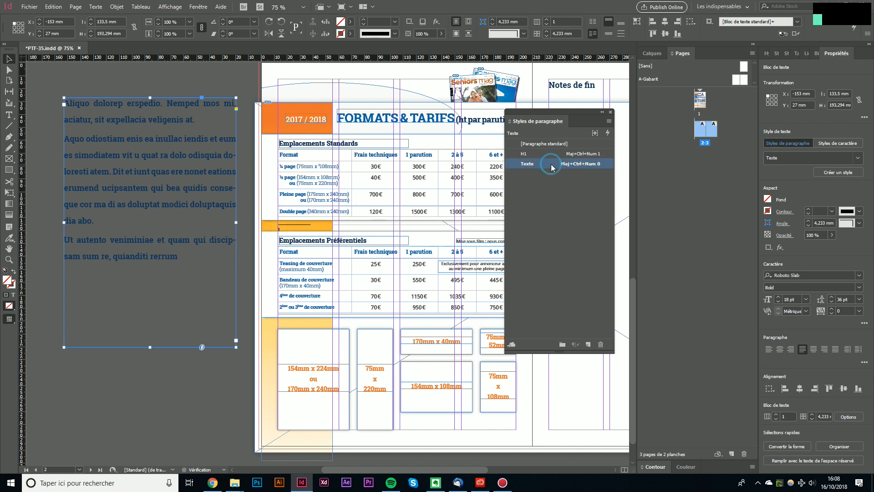
right_click(551, 165)
click(533, 197)
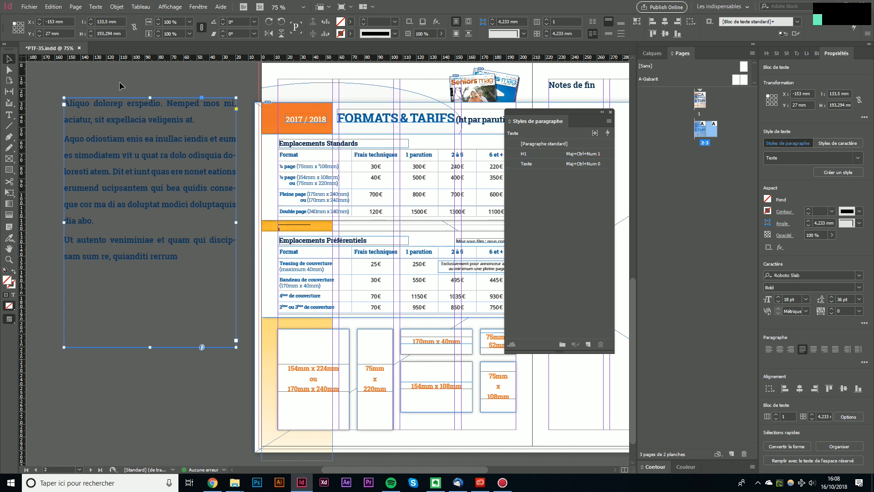
right_click(547, 165)
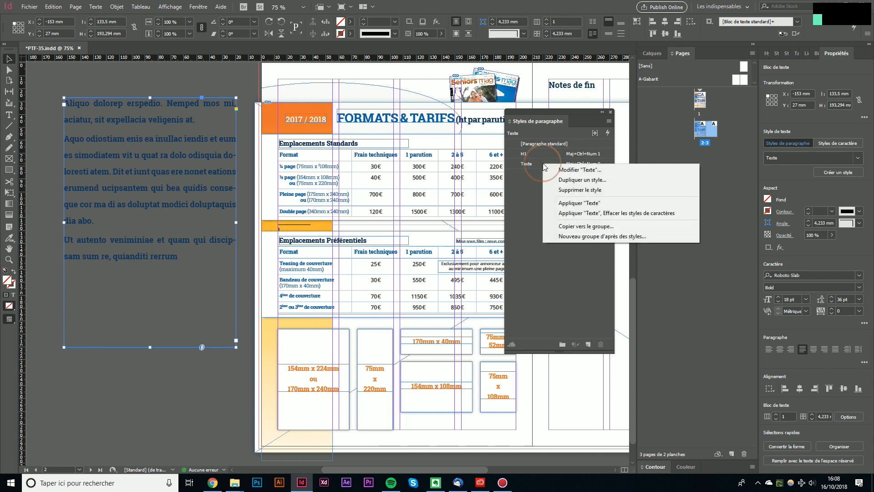
click(546, 165)
click(560, 197)
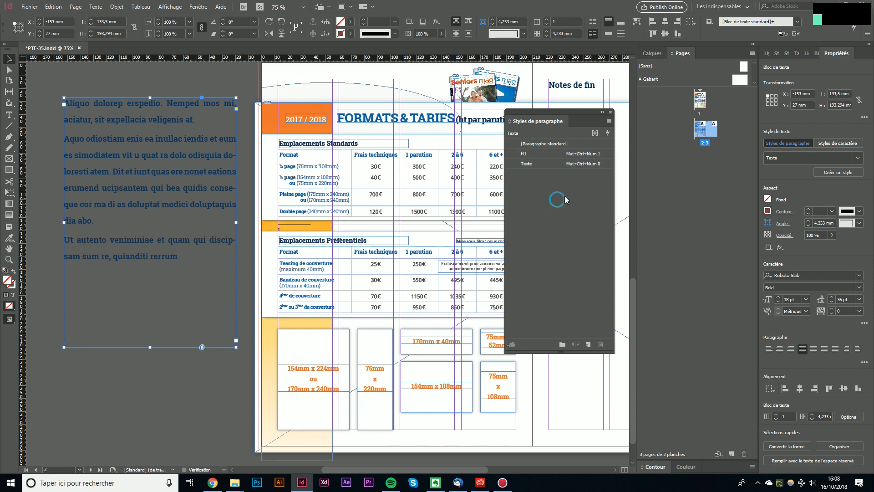
right_click(577, 163)
click(561, 165)
right_click(561, 165)
click(586, 168)
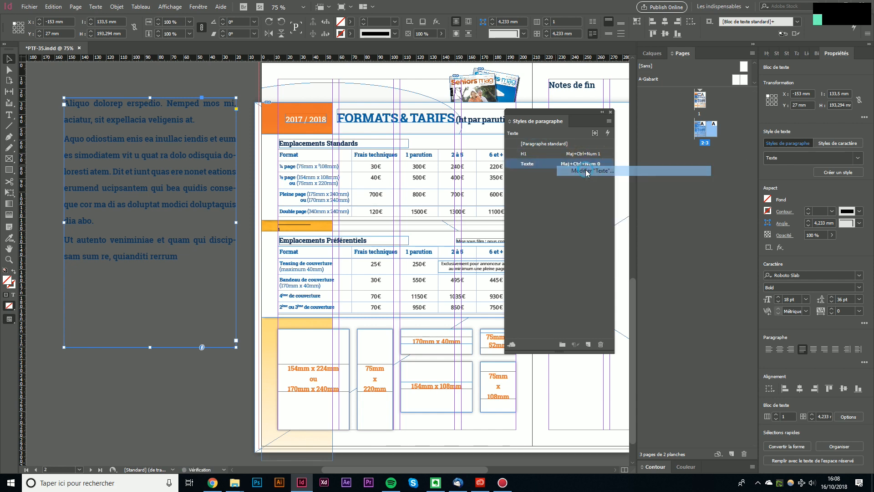
drag(521, 80, 614, 82)
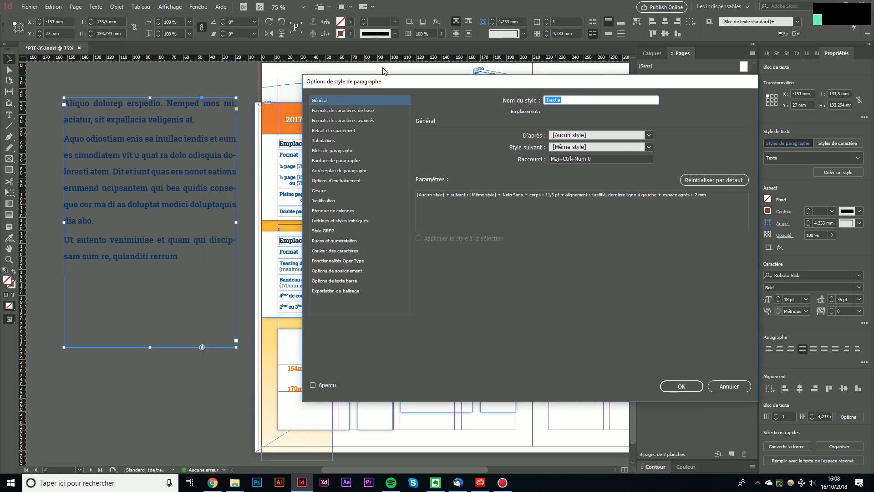
Step: Set the Texte style's space between paragraphs of the same style to 6 mm and turn on the preview
click(355, 130)
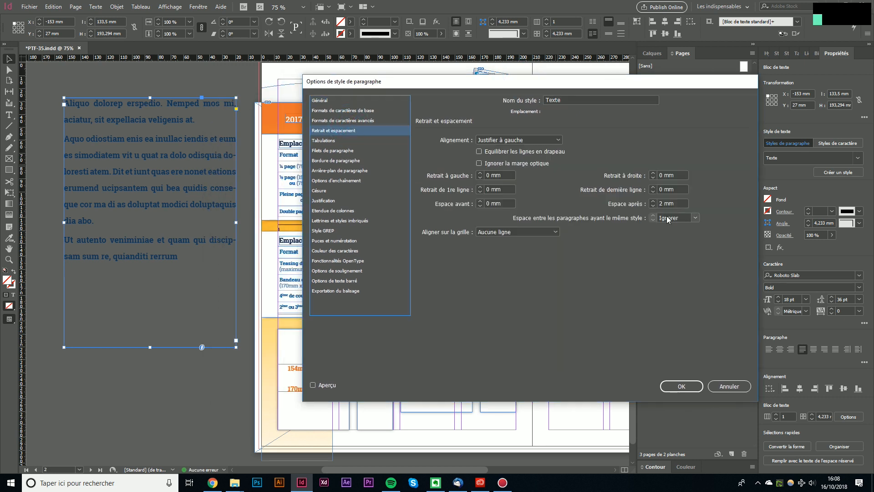
click(696, 219)
click(578, 220)
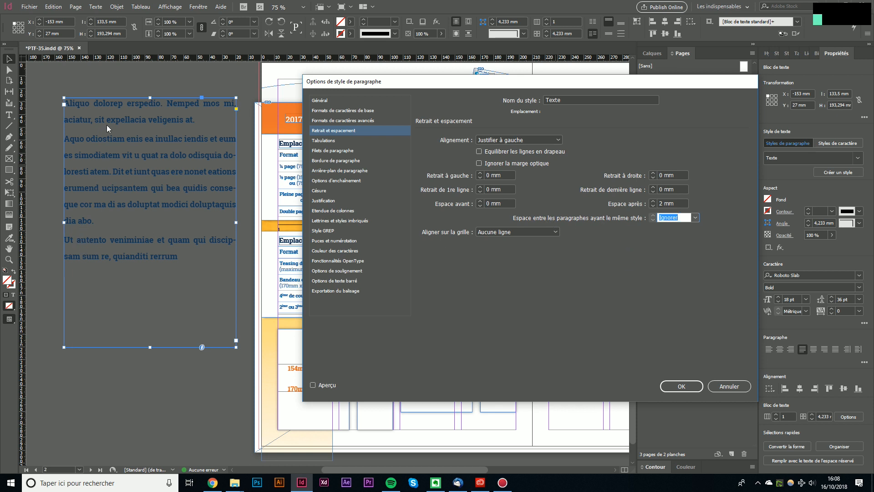
click(696, 218)
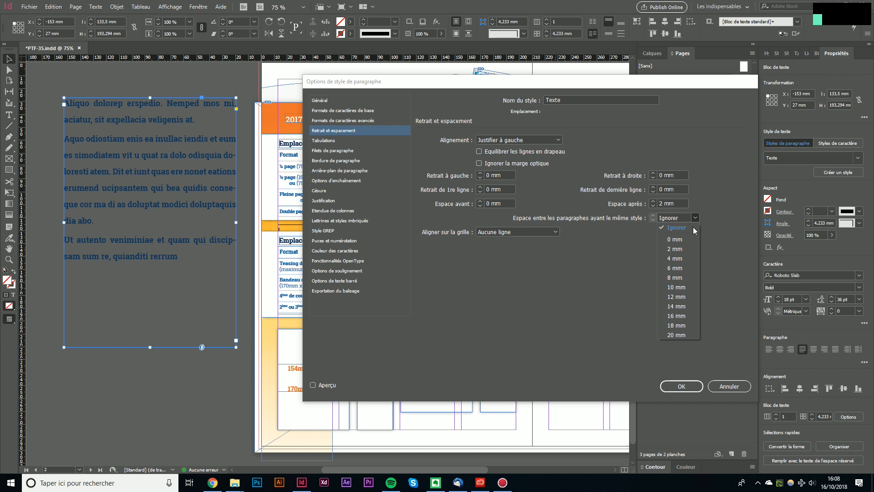
click(682, 271)
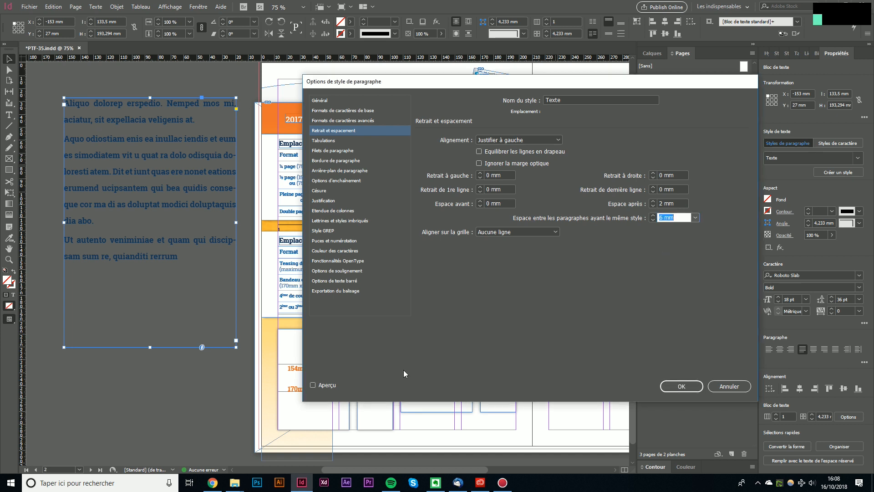
click(325, 387)
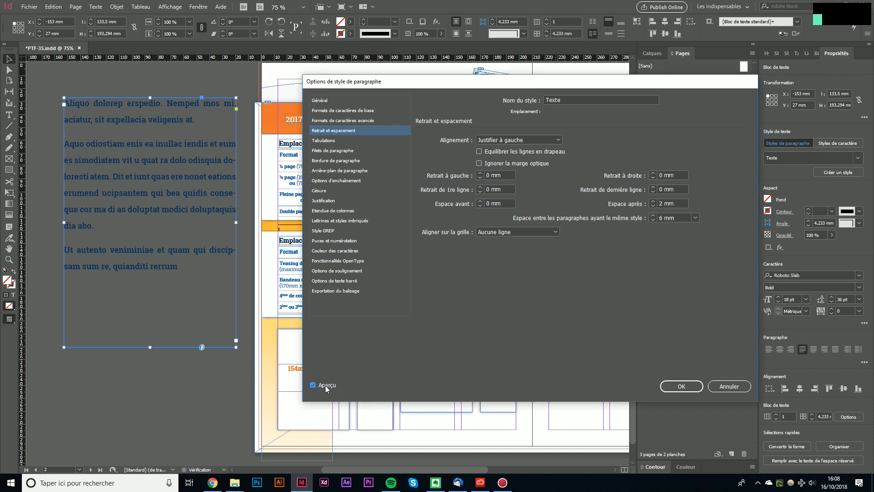
Step: Set the Texte style's space between paragraphs of the same style to 16 mm and apply the style change
click(696, 218)
click(677, 320)
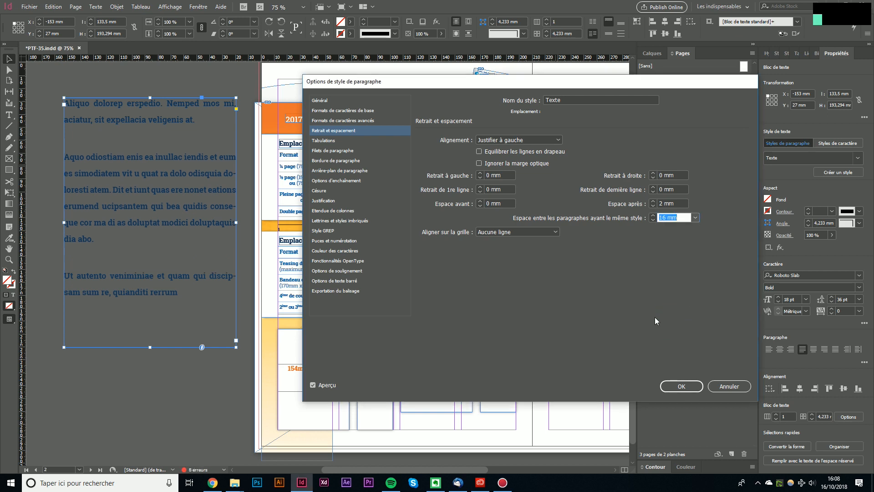
click(681, 387)
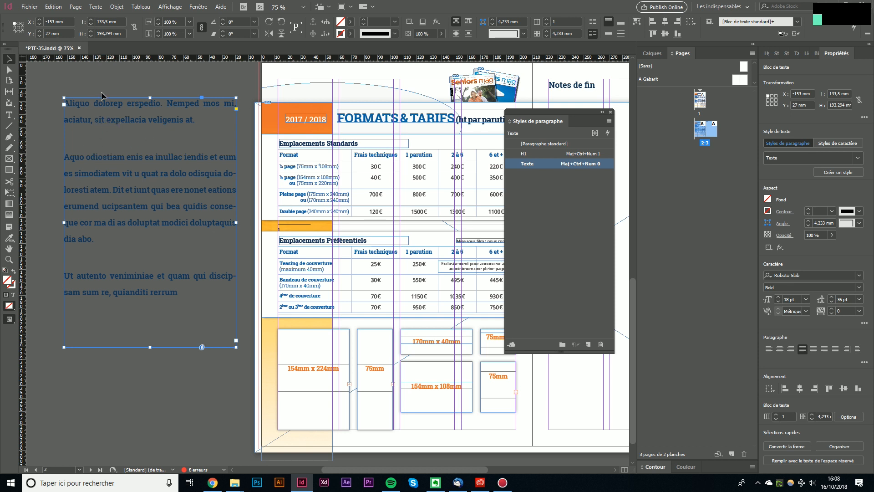
Step: Close the paragraph styles list and delete the placeholder text frame from the pasteboard
click(611, 113)
key(Delete)
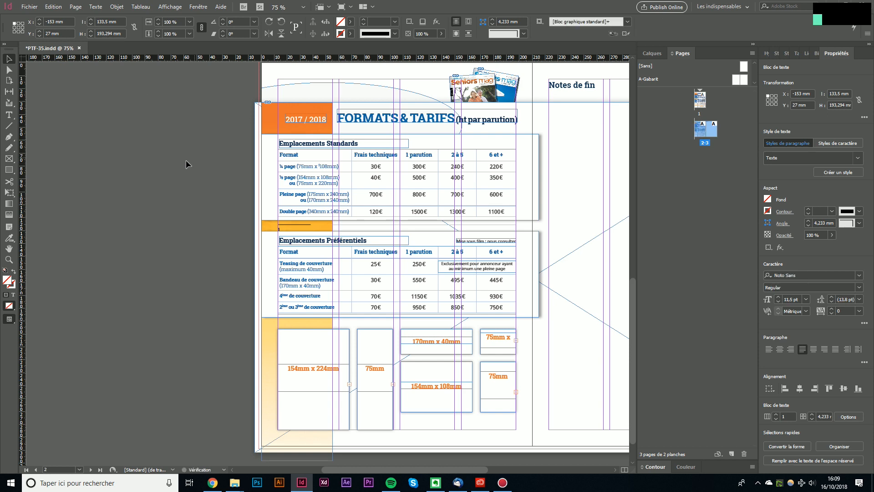
drag(216, 189, 180, 195)
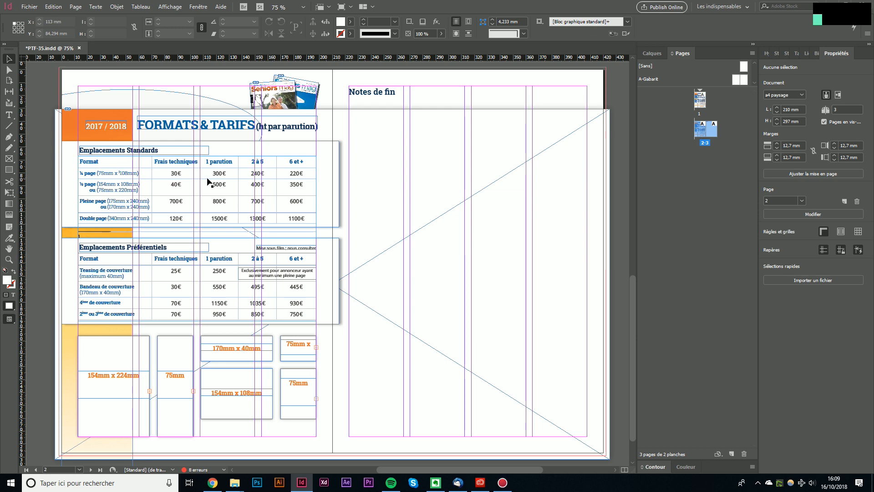
Step: Switch to Chrome and review the October 2018 InDesign CC feature list on Adobe's what's-new page
click(211, 483)
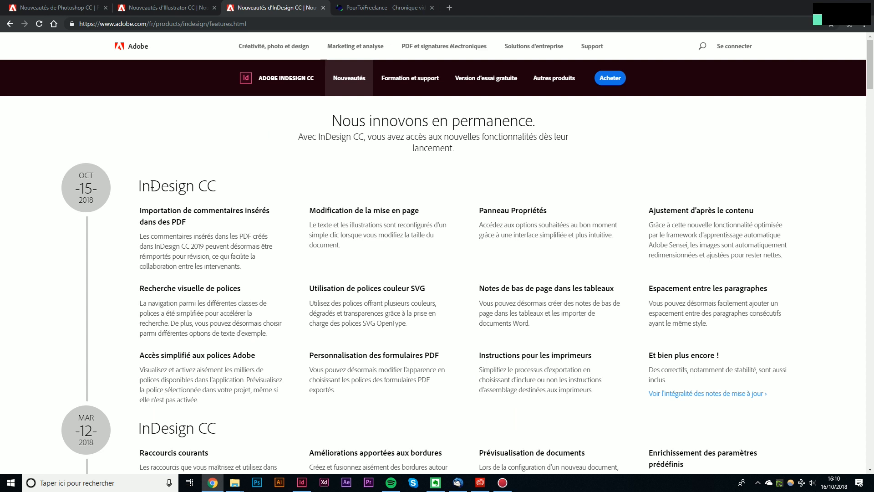
drag(142, 181, 770, 394)
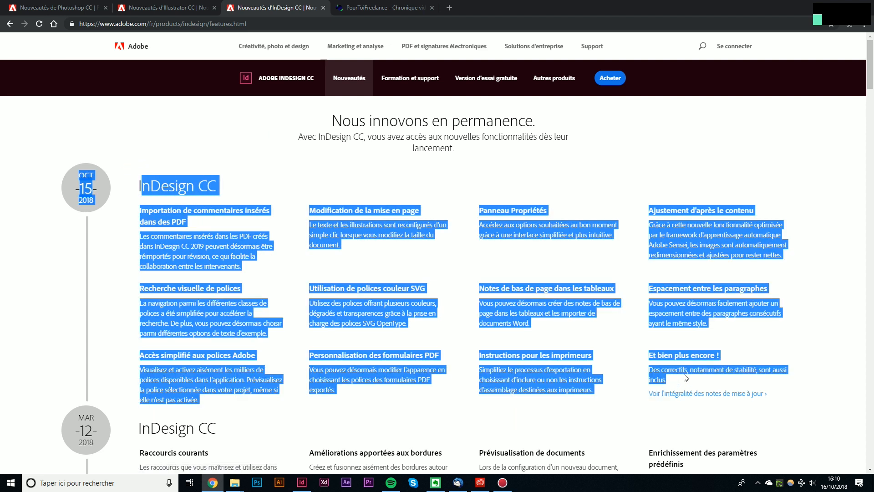
click(223, 191)
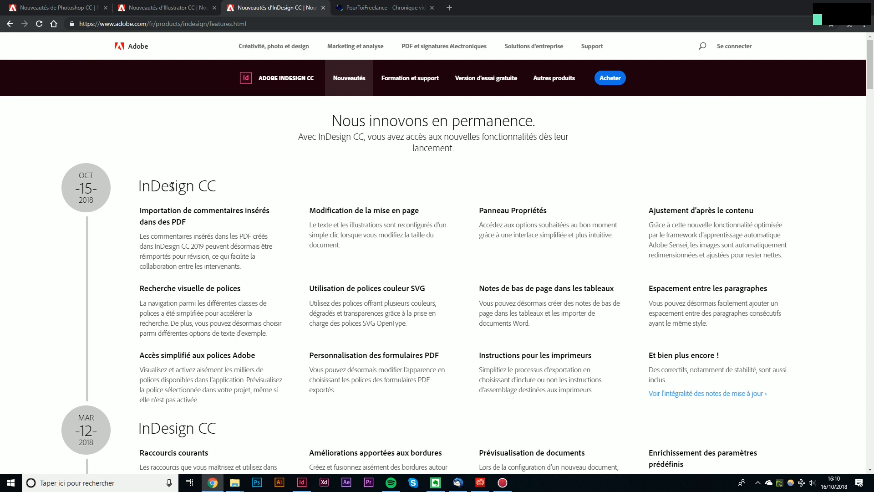
drag(157, 182, 313, 288)
click(377, 338)
Step: Bring up the Pour Toi Freelance website and look through the videos section of its home page
click(389, 6)
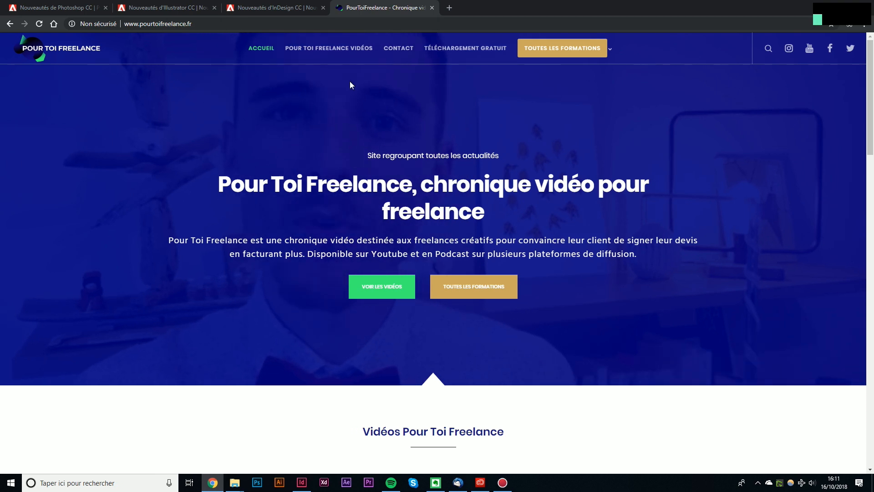
scroll(371, 141, down, 3)
scroll(372, 141, down, 3)
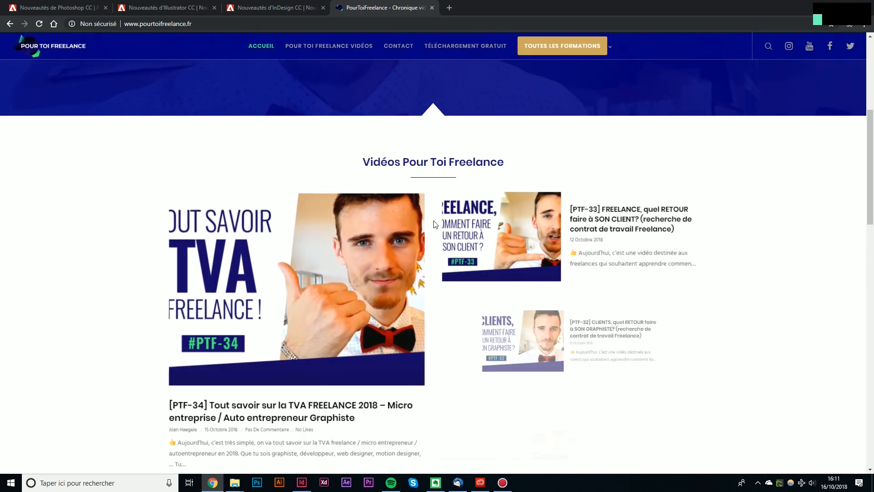
scroll(318, 273, up, 6)
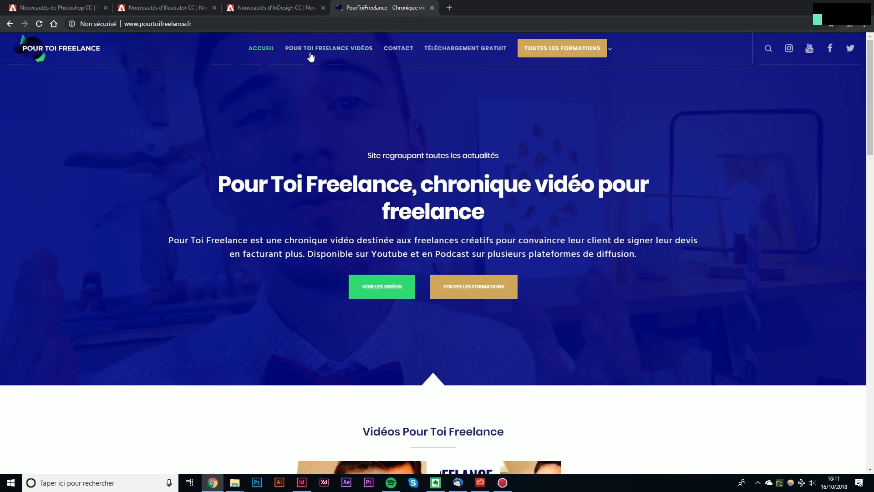
Step: View the Pour Toi Freelance site's page of all videos and its free downloads page
click(318, 50)
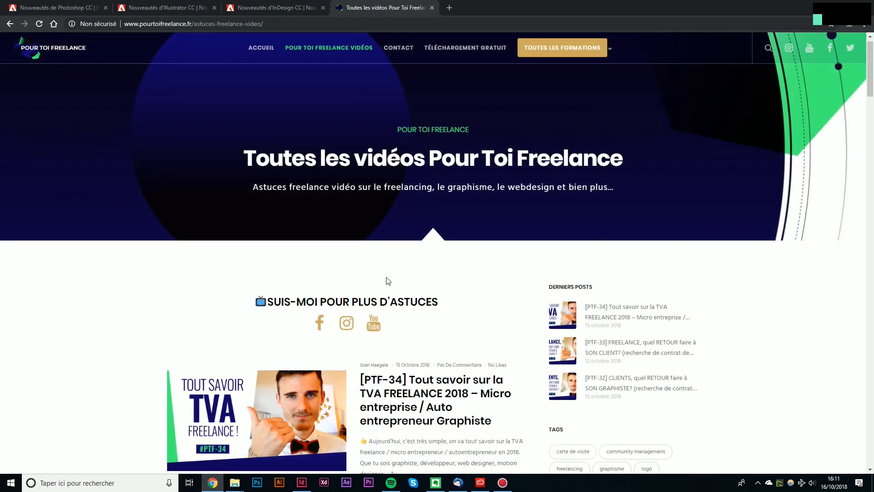
scroll(387, 279, down, 5)
scroll(305, 72, up, 5)
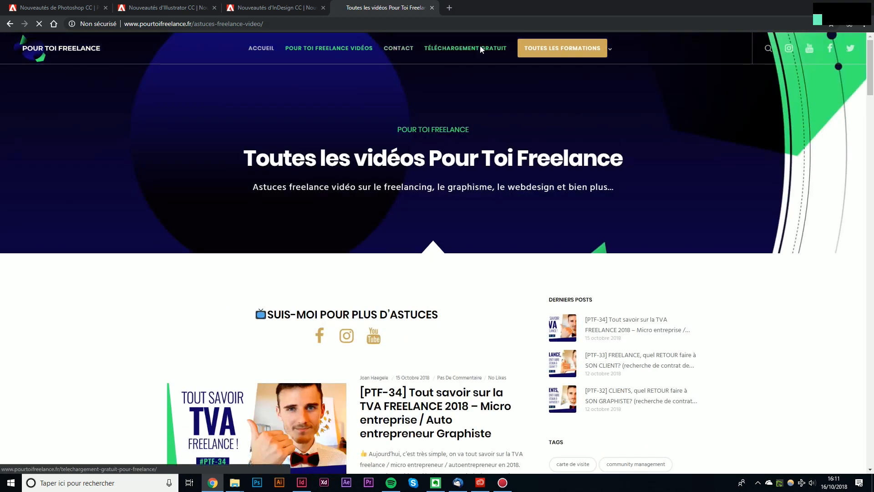
click(481, 49)
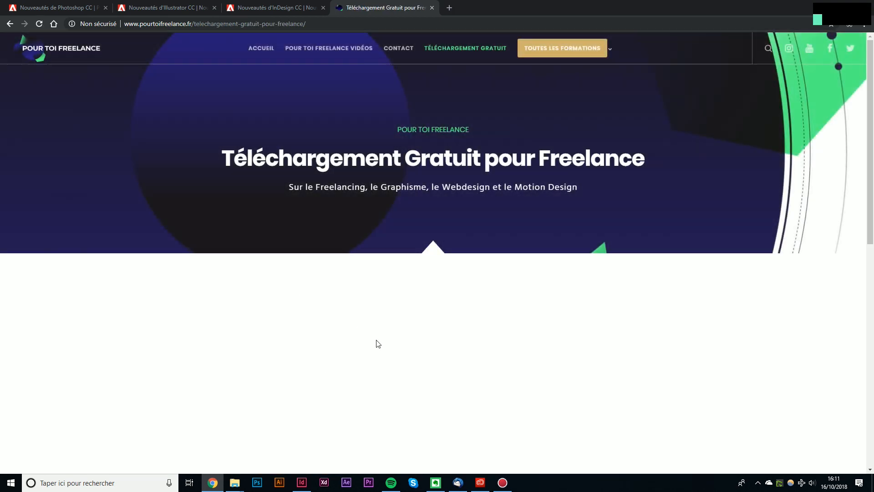
mouse_move(552, 53)
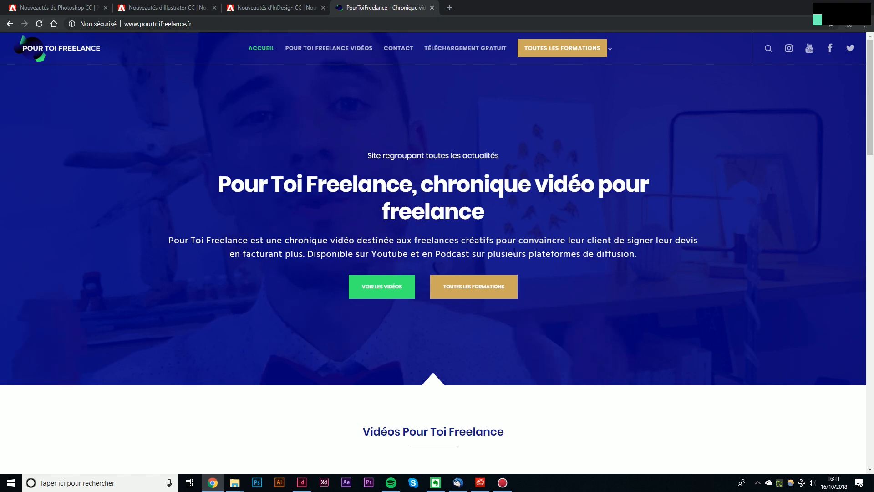
click(502, 483)
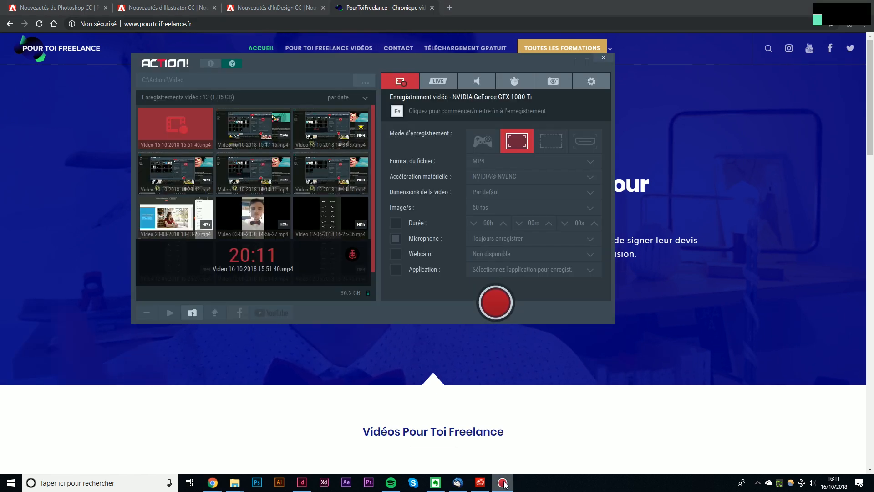